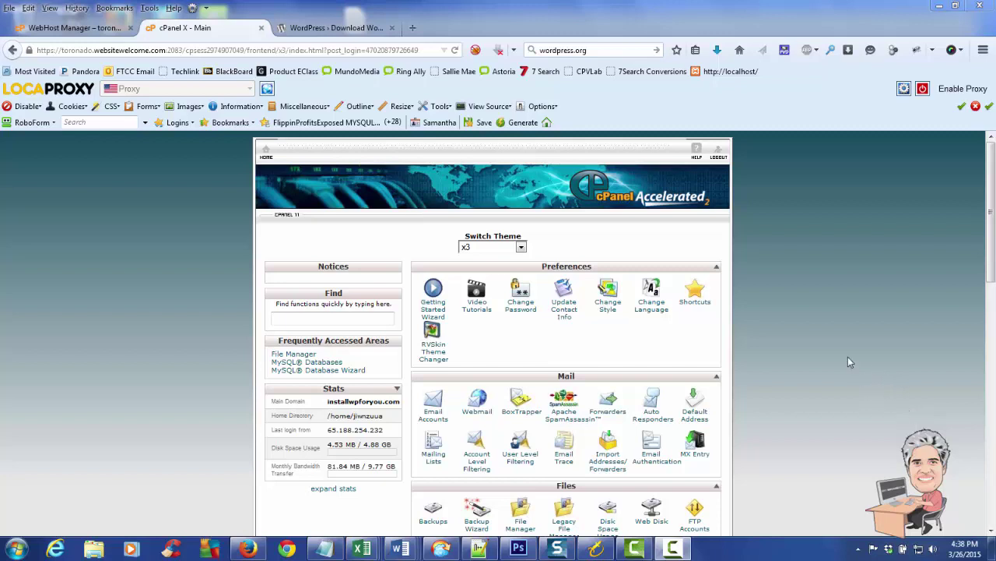
Step: Open cPanel's File Manager on the empty public_html folder, then show the WordPress 4.1.1 download page
scroll(989, 302, down, 1)
drag(988, 302, 993, 459)
scroll(854, 332, up, 15)
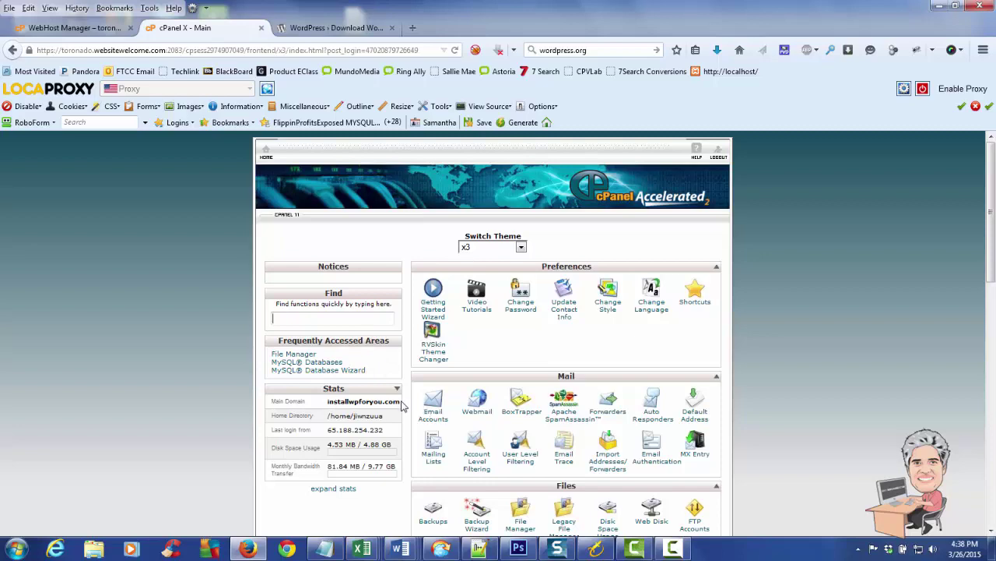
scroll(767, 345, down, 5)
scroll(769, 344, down, 3)
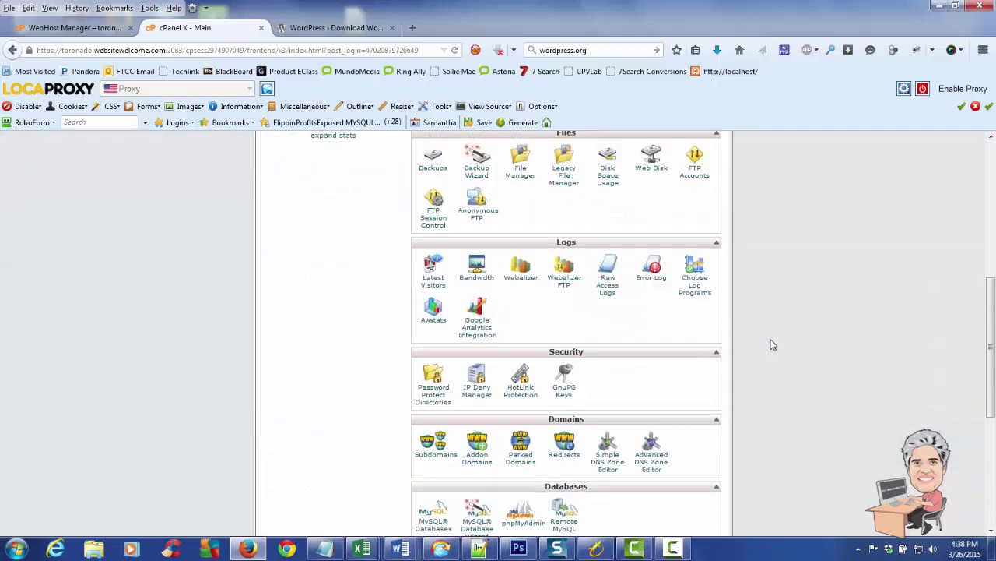
scroll(794, 331, down, 3)
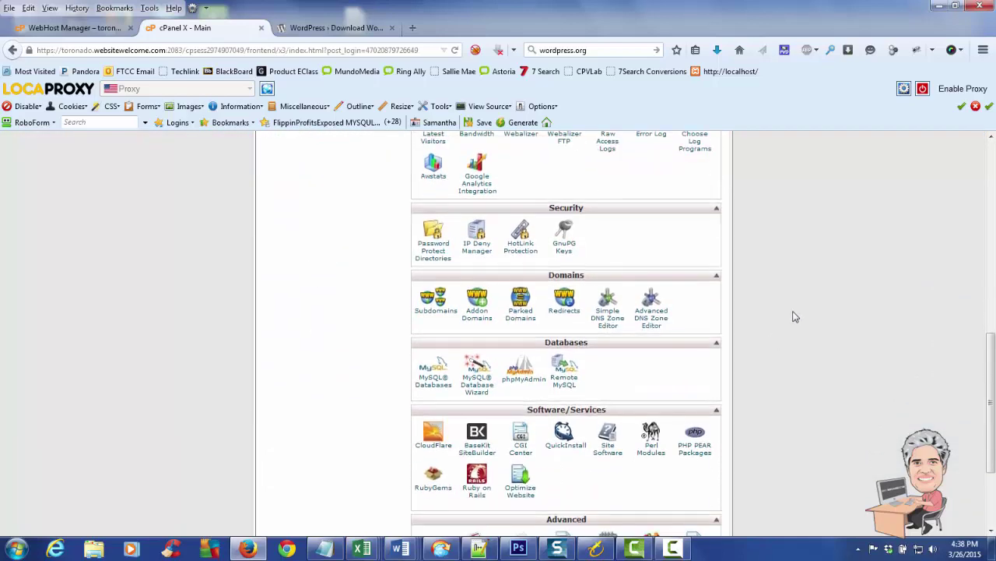
scroll(814, 316, down, 2)
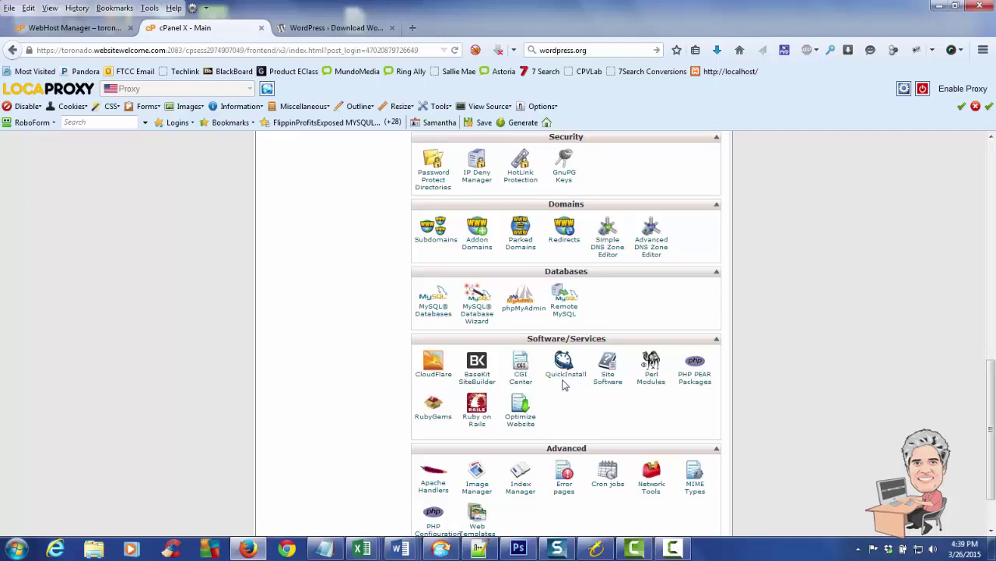
scroll(785, 302, up, 9)
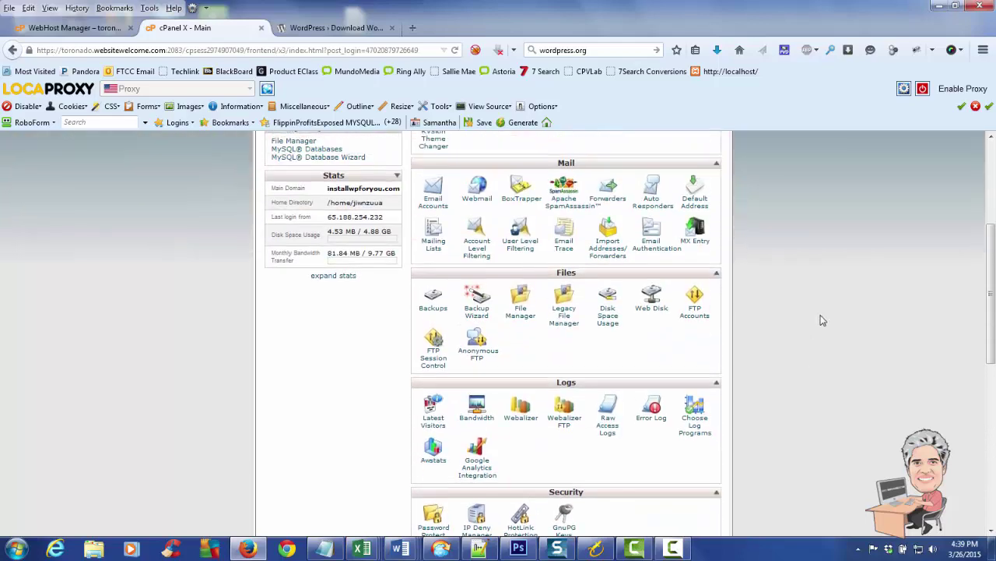
scroll(840, 320, up, 2)
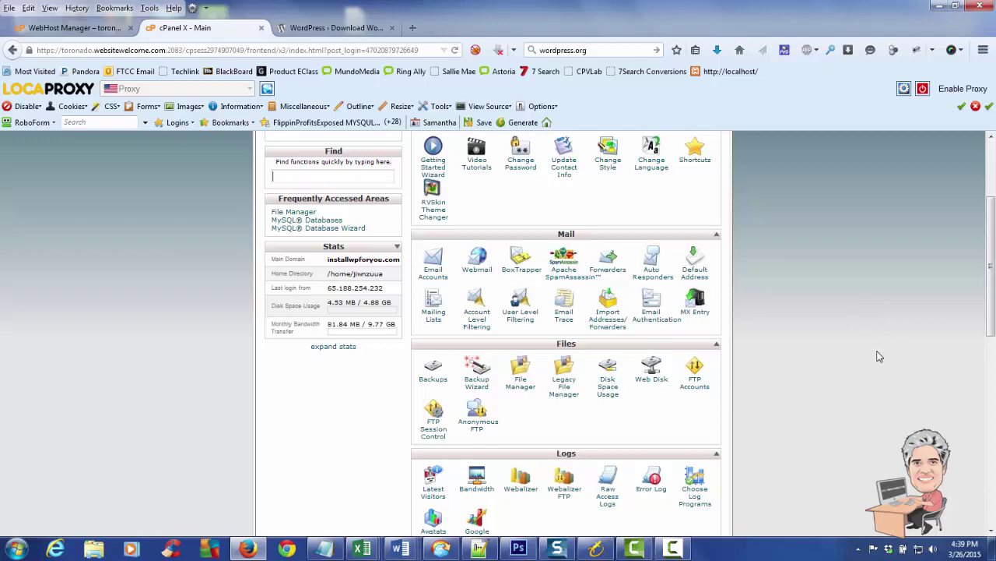
scroll(166, 245, up, 3)
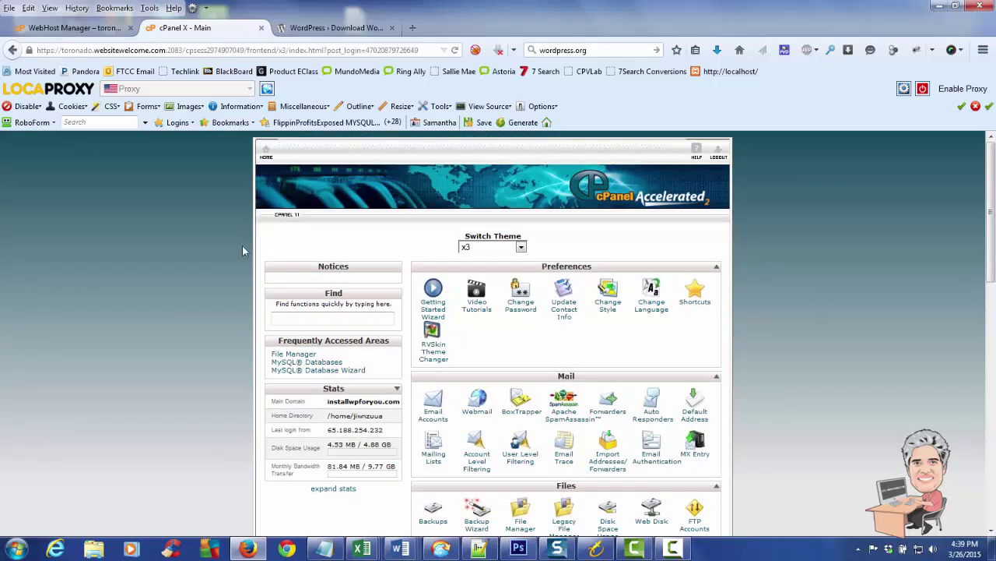
scroll(832, 302, down, 3)
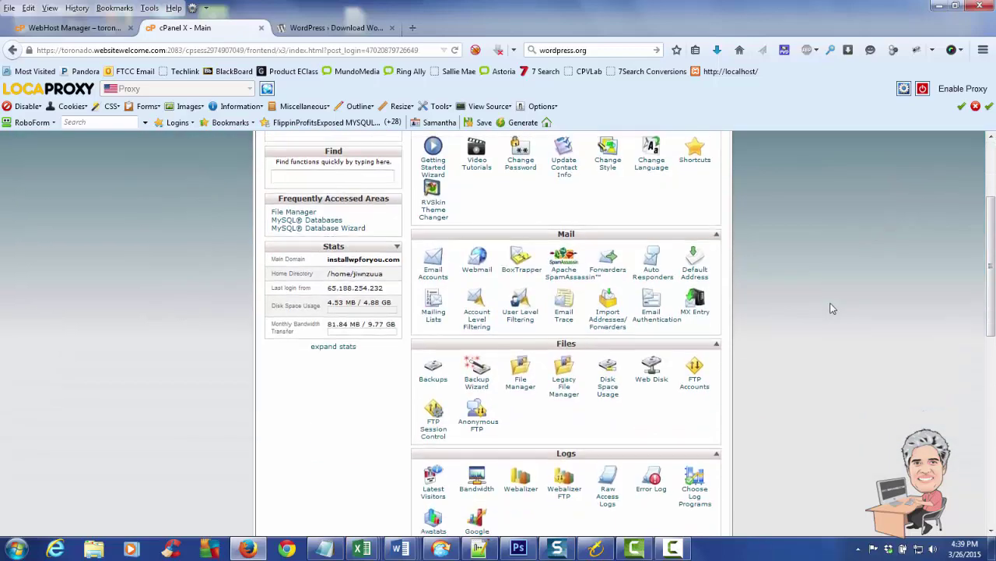
click(520, 387)
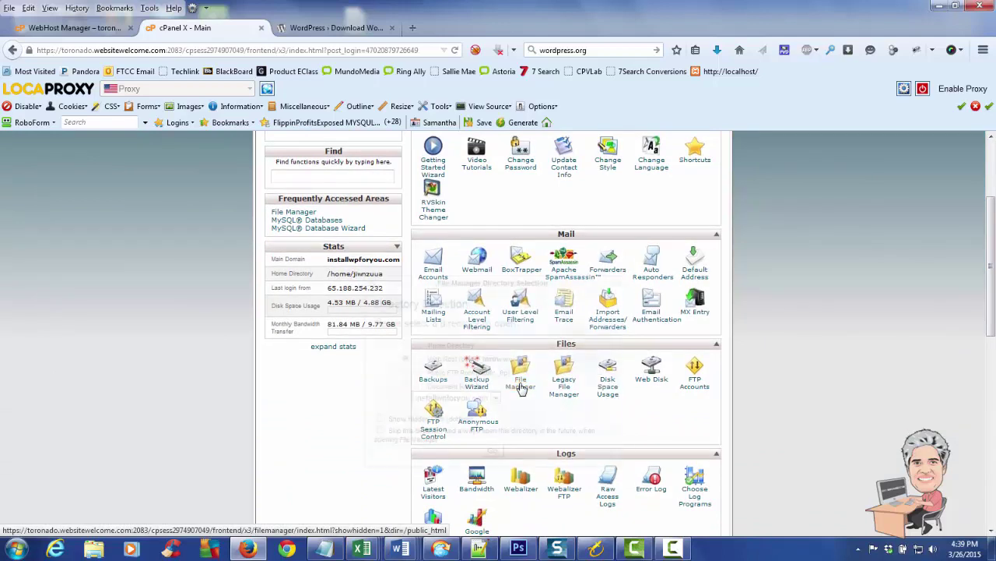
click(493, 451)
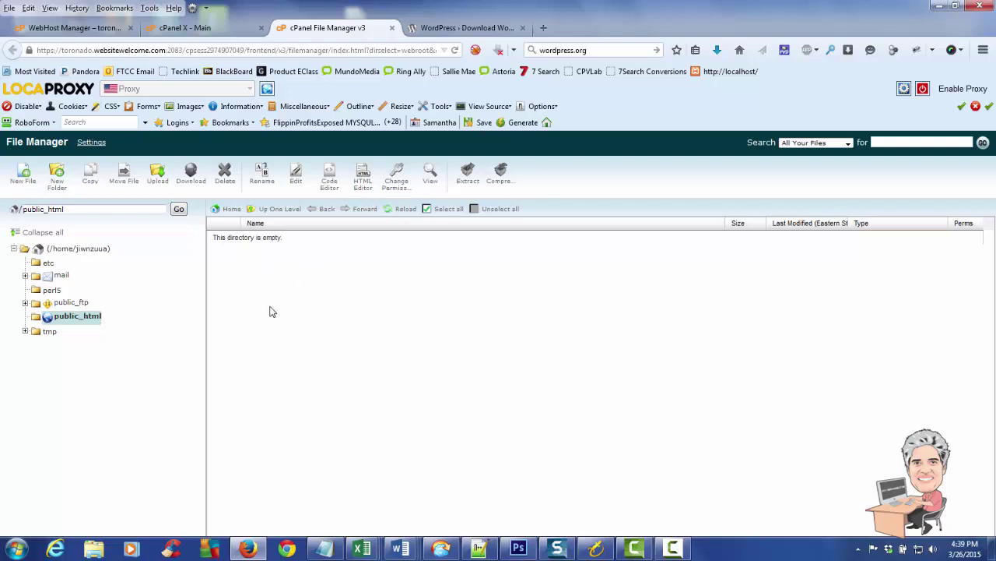
click(442, 29)
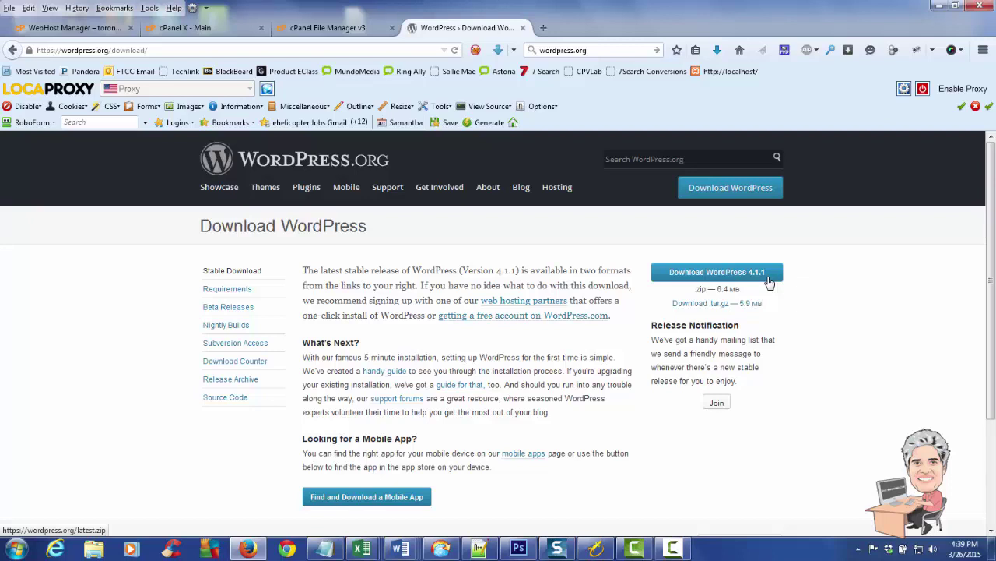
Step: Start the WordPress 4.1.1 zip download, check its link options, and return to public_html in File Manager
click(767, 280)
click(317, 28)
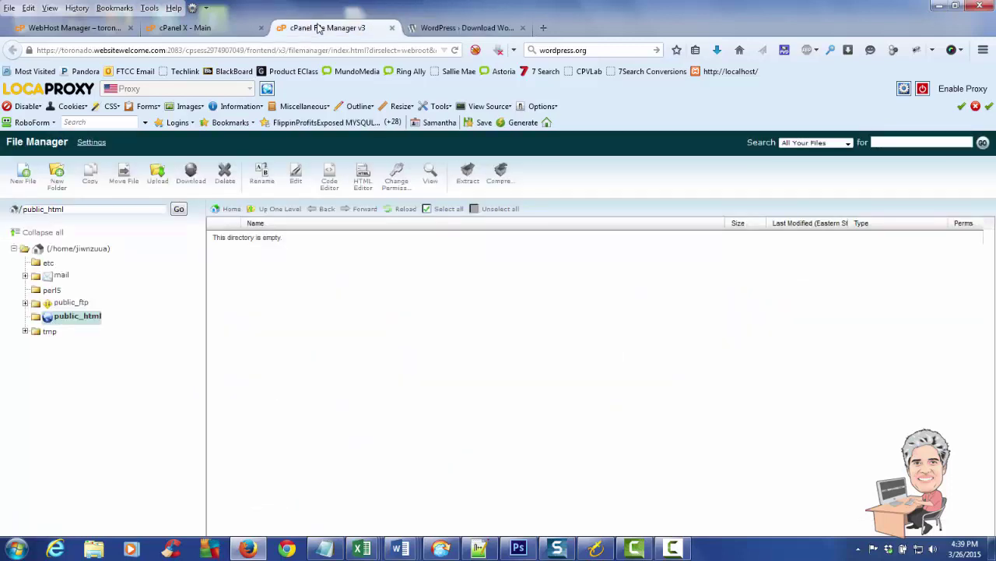
click(437, 29)
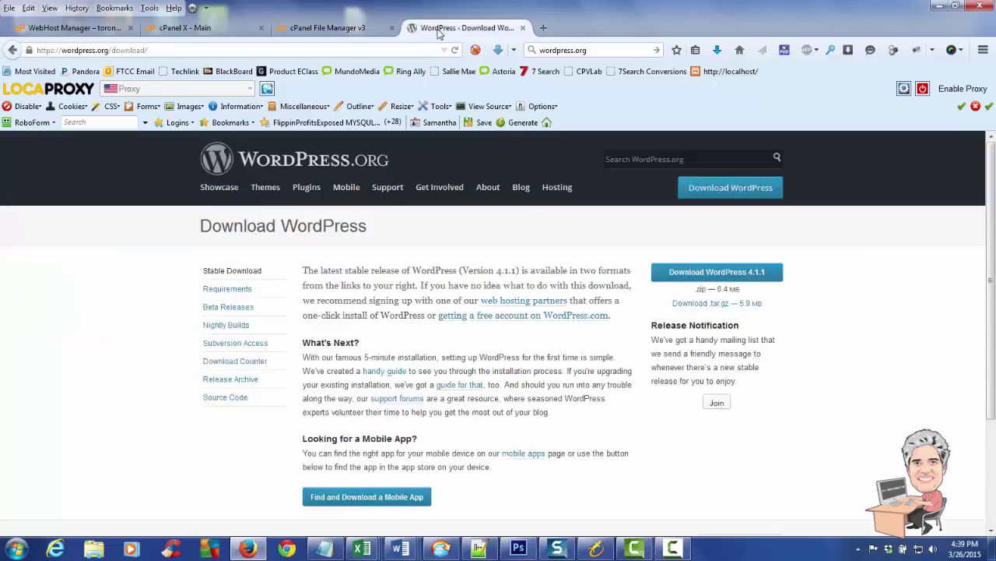
right_click(708, 274)
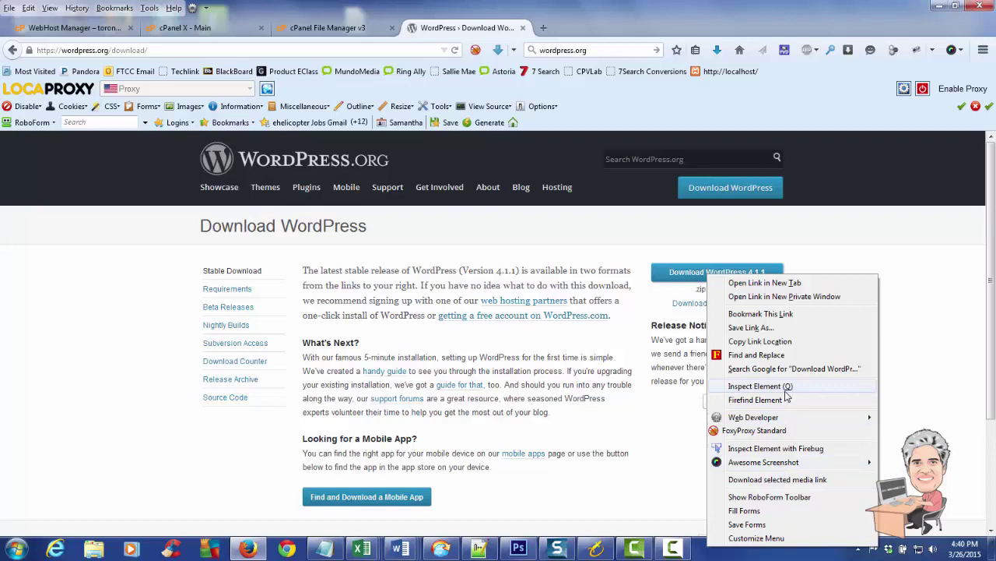
click(905, 328)
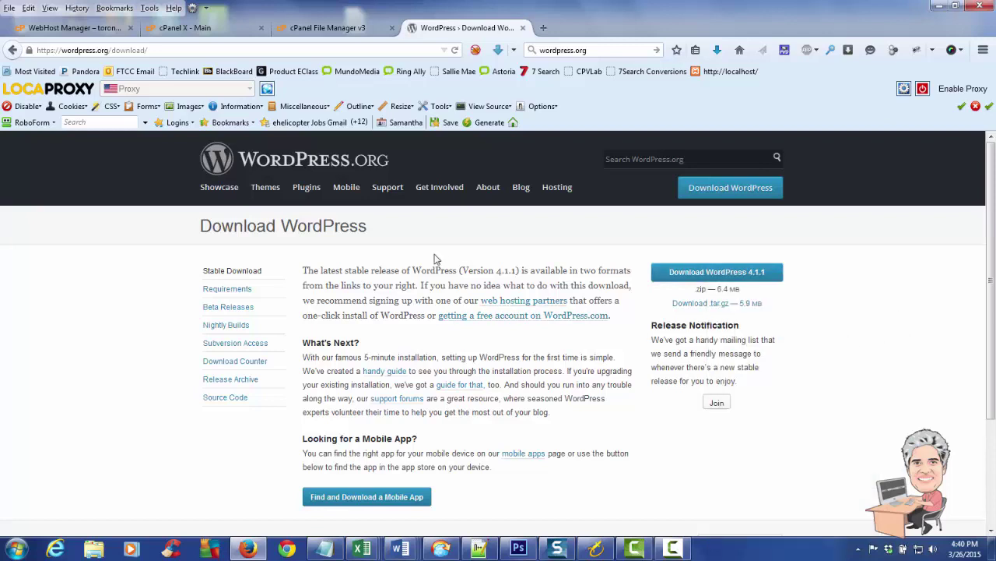
click(334, 31)
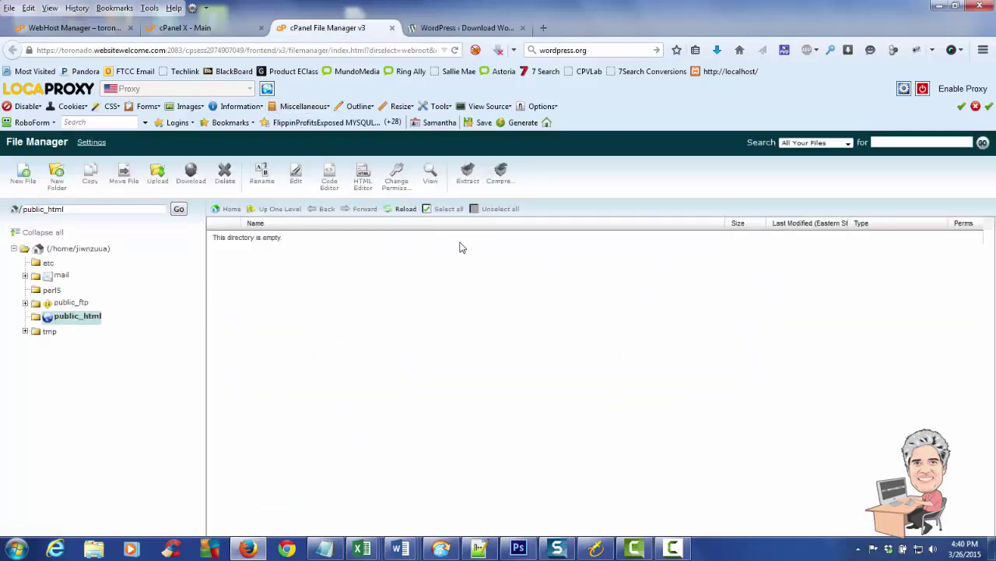
Step: Upload the wordpress-4.1.1 zip from the Desktop into public_html
click(157, 177)
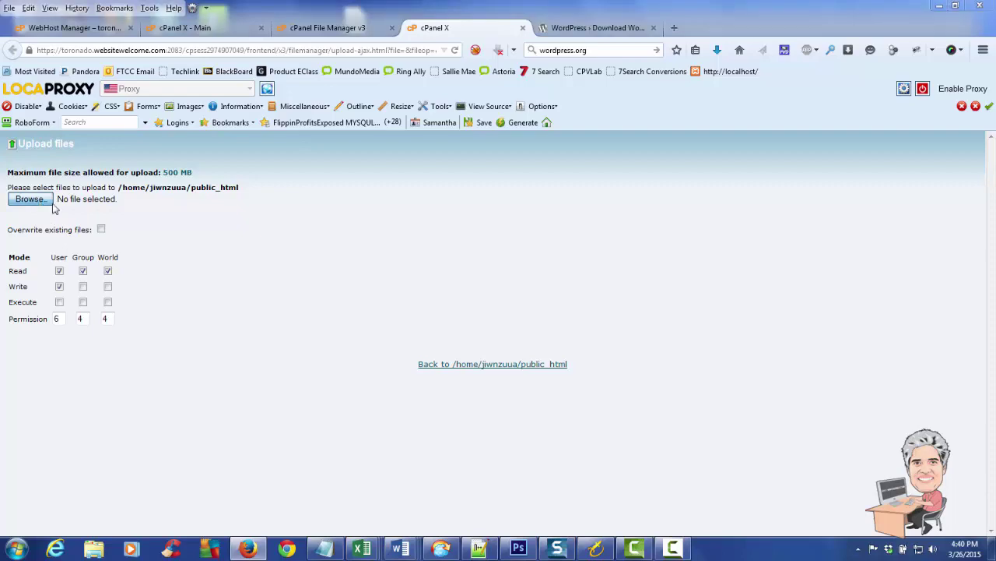
click(50, 202)
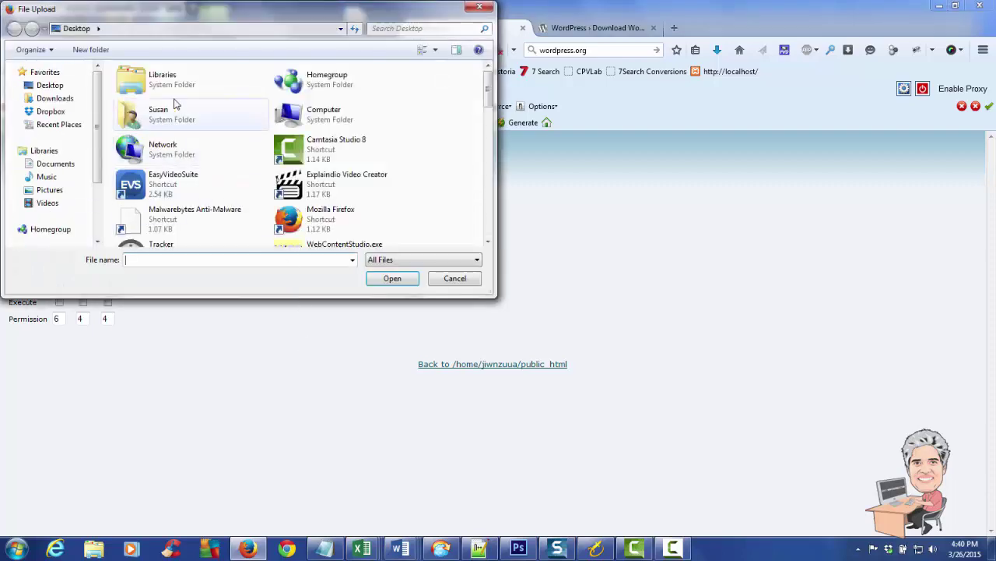
drag(488, 87, 493, 231)
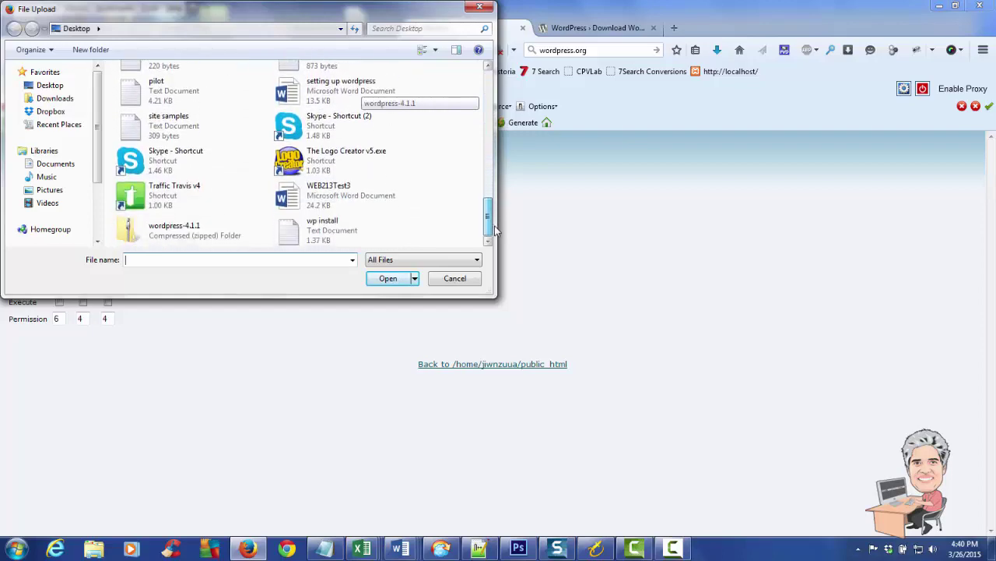
double_click(187, 242)
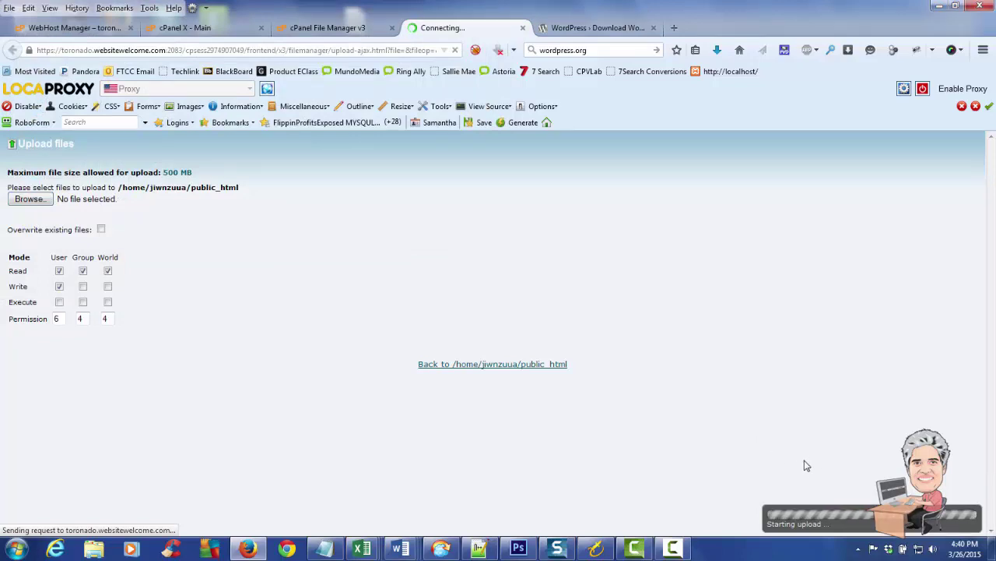
Step: Return to the cPanel home page and bring up the Notepad window
click(348, 30)
click(236, 30)
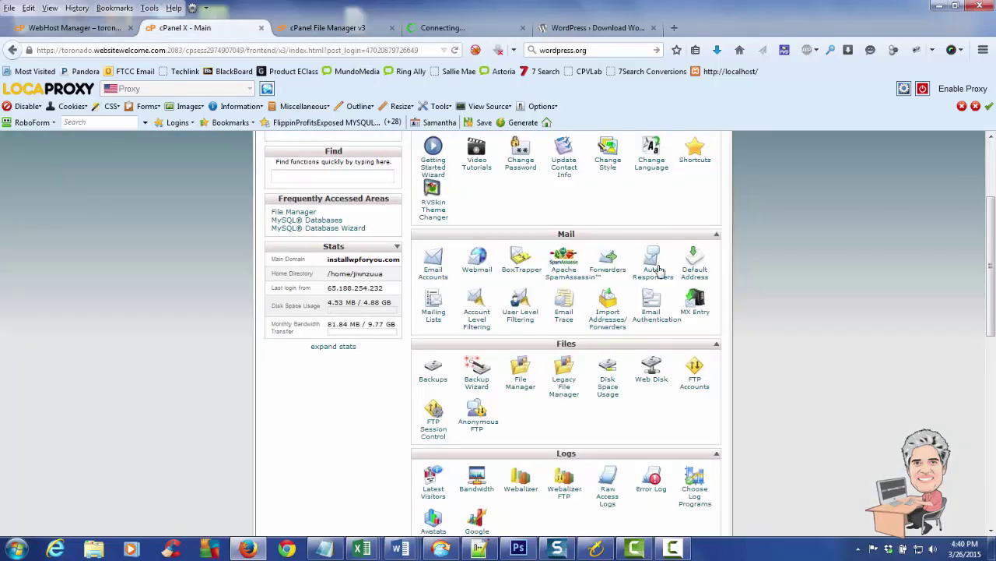
scroll(797, 296, down, 5)
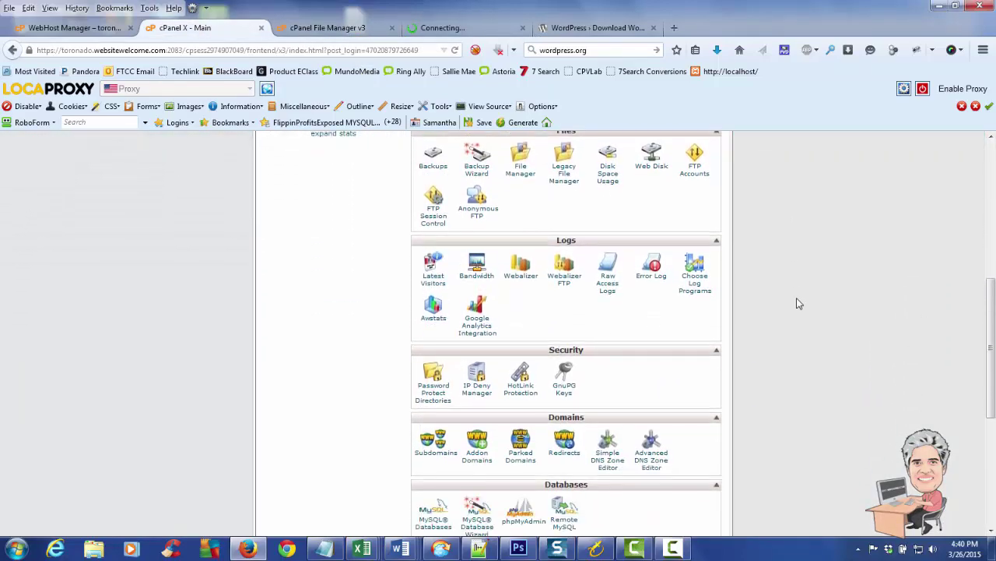
scroll(798, 304, down, 2)
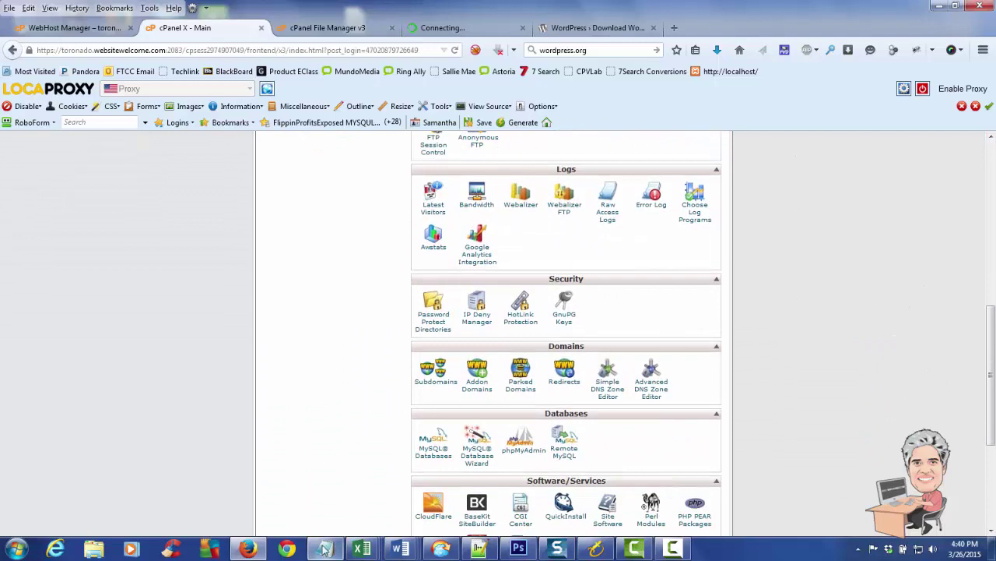
mouse_move(325, 549)
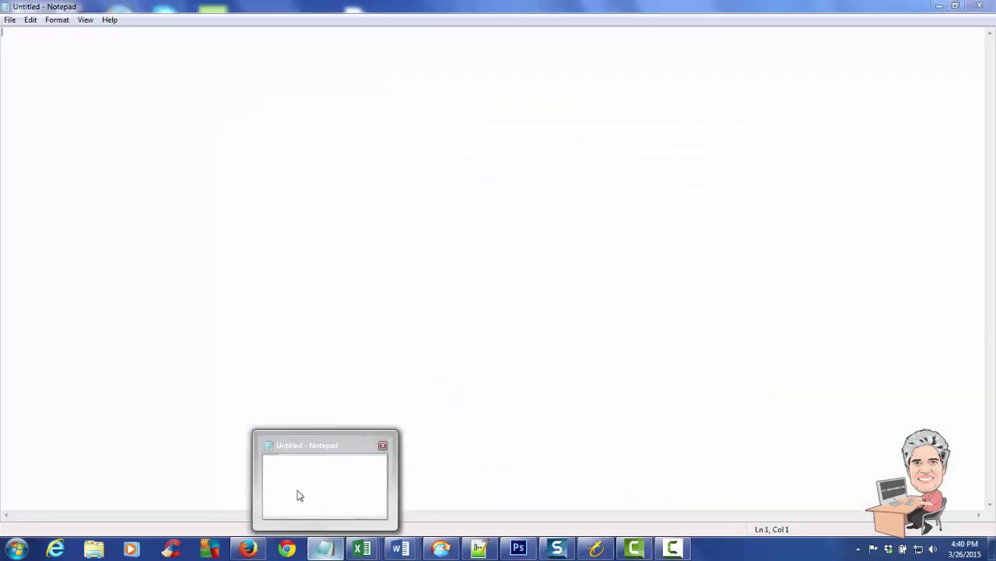
click(296, 492)
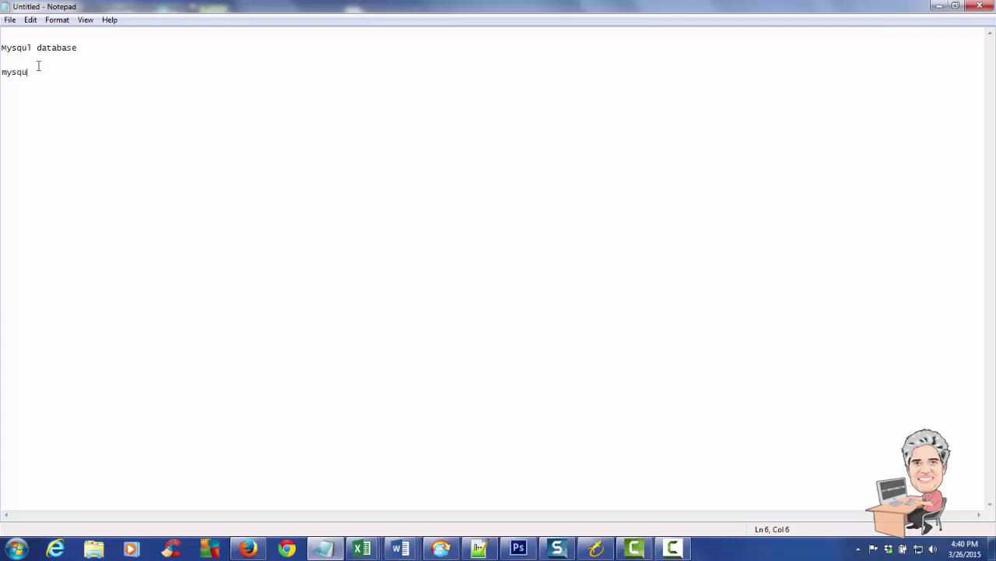
Step: Type the 'Mysqul database:', 'mysqul user:' and 'mysqul pass:' labels on separate lines in Notepad
text(user)
text(ass:)
key(Return)
drag(2, 48, 62, 96)
Step: Minimize Notepad and open cPanel's MySQL Database Wizard
click(67, 139)
click(939, 6)
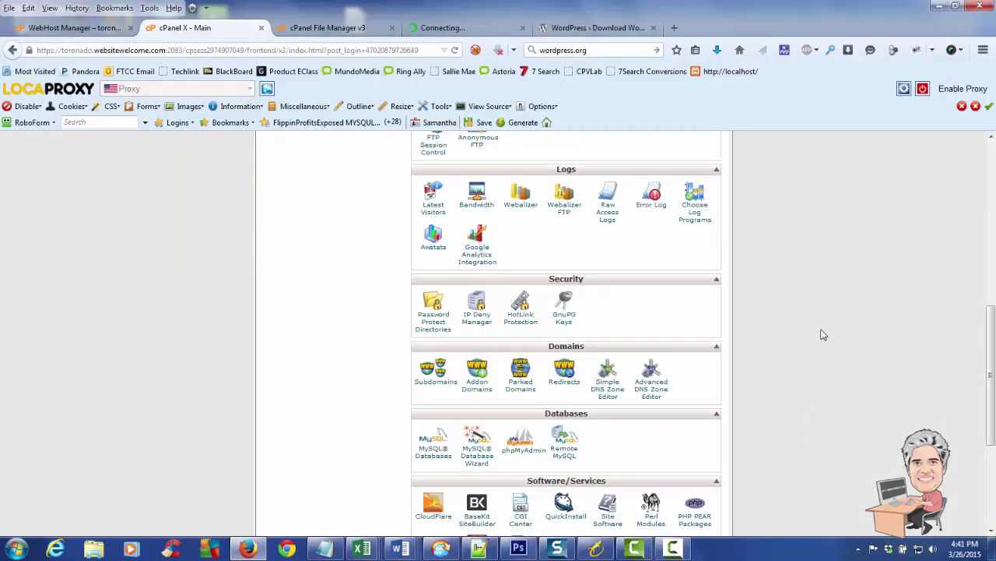
scroll(814, 296, down, 3)
scroll(371, 281, up, 6)
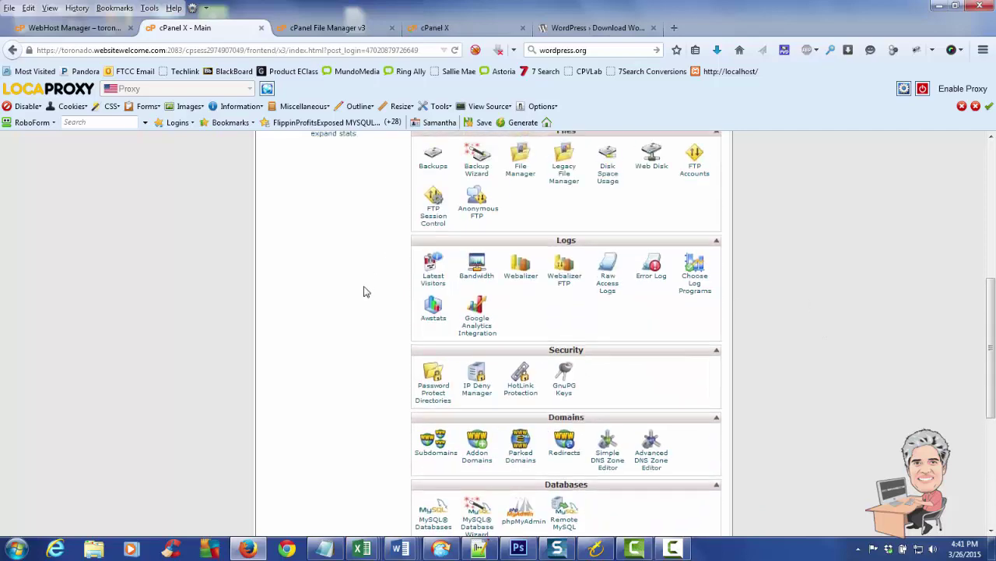
scroll(801, 318, down, 6)
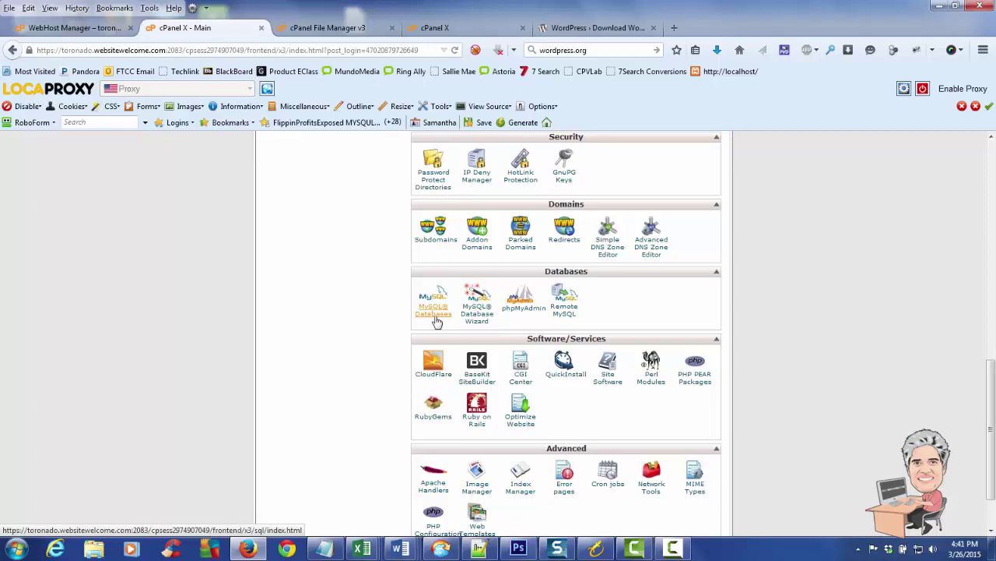
click(475, 324)
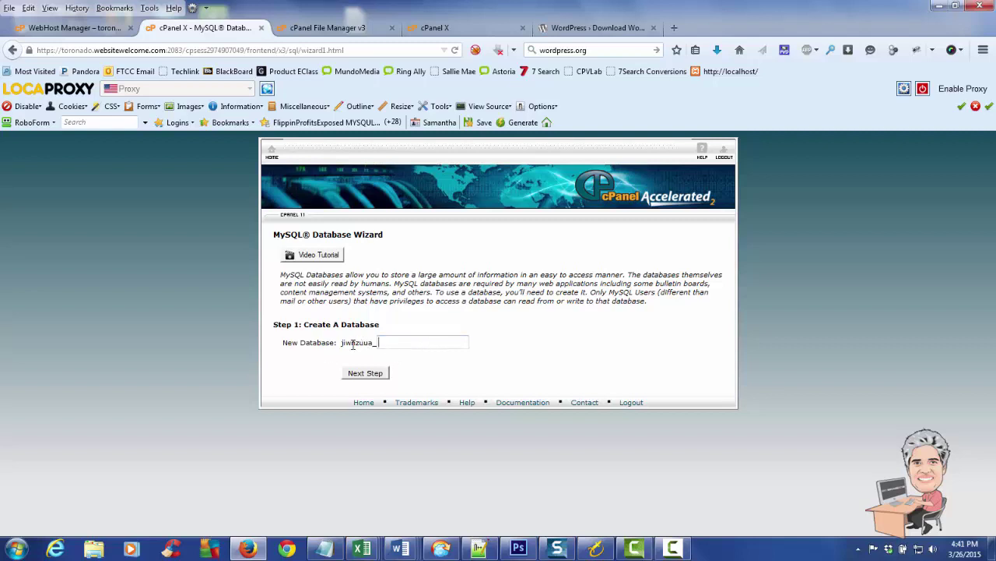
Step: Name the new database with a generated 17-character random string and proceed to Step 2
click(520, 123)
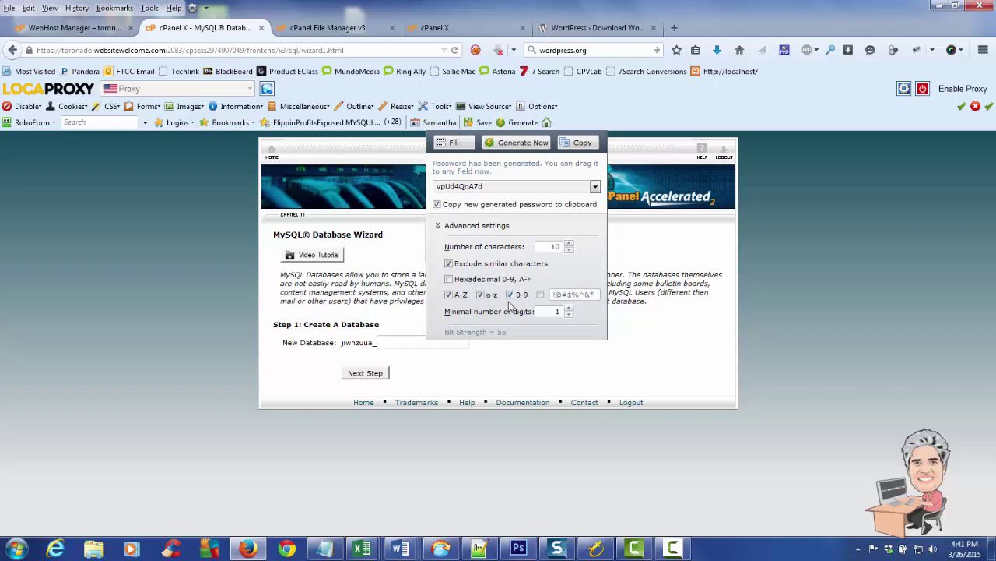
double_click(556, 247)
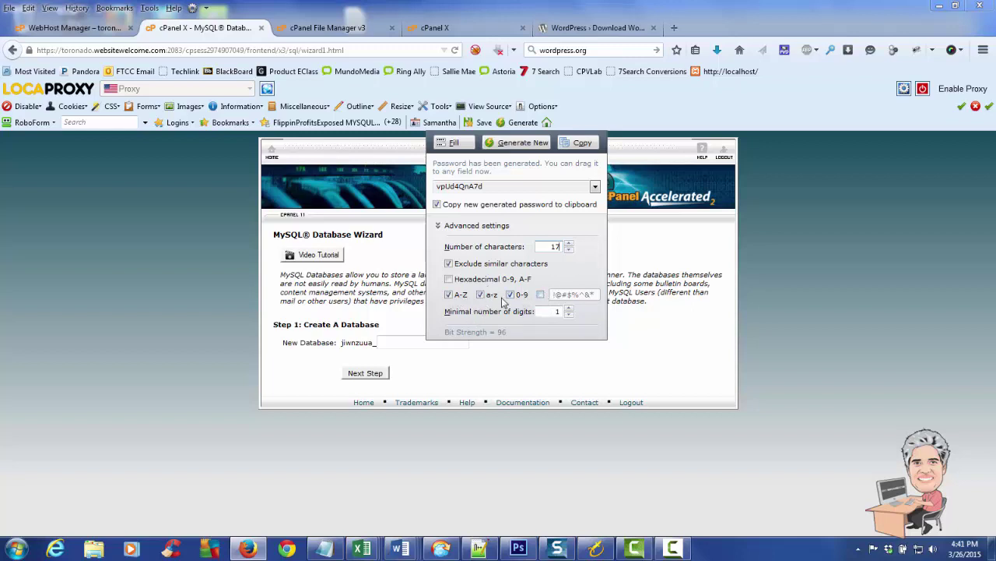
click(514, 142)
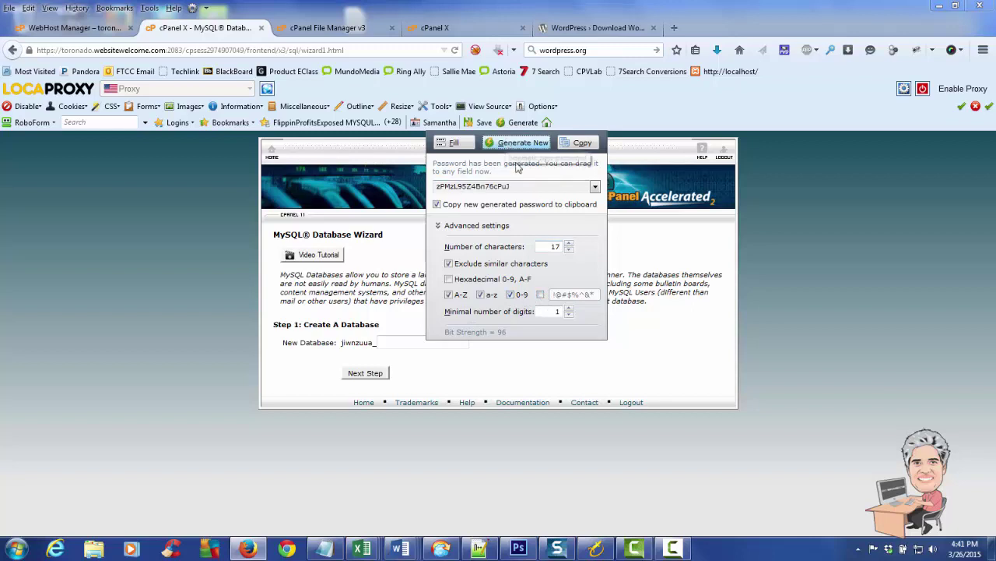
click(580, 144)
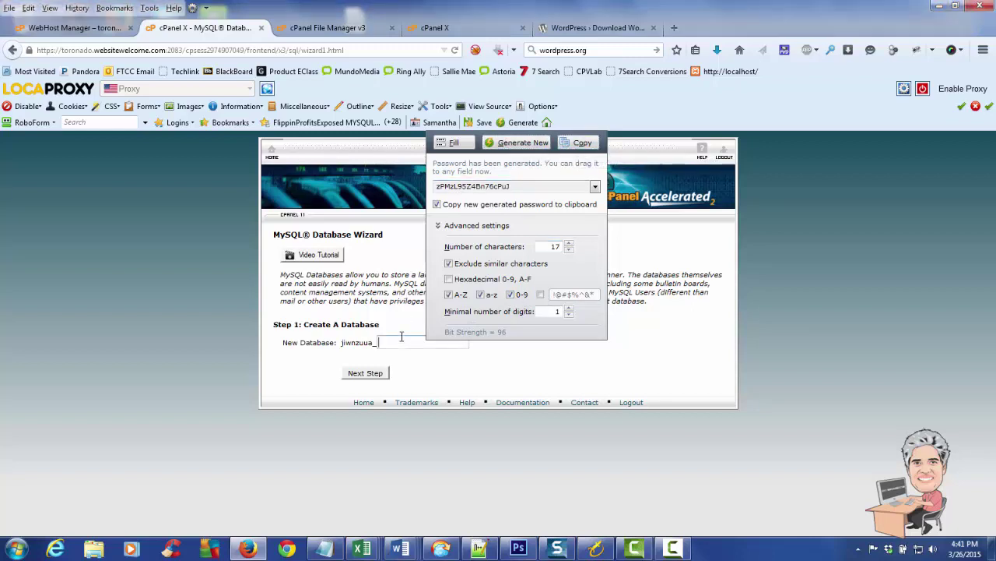
click(402, 339)
key(ctrl+v)
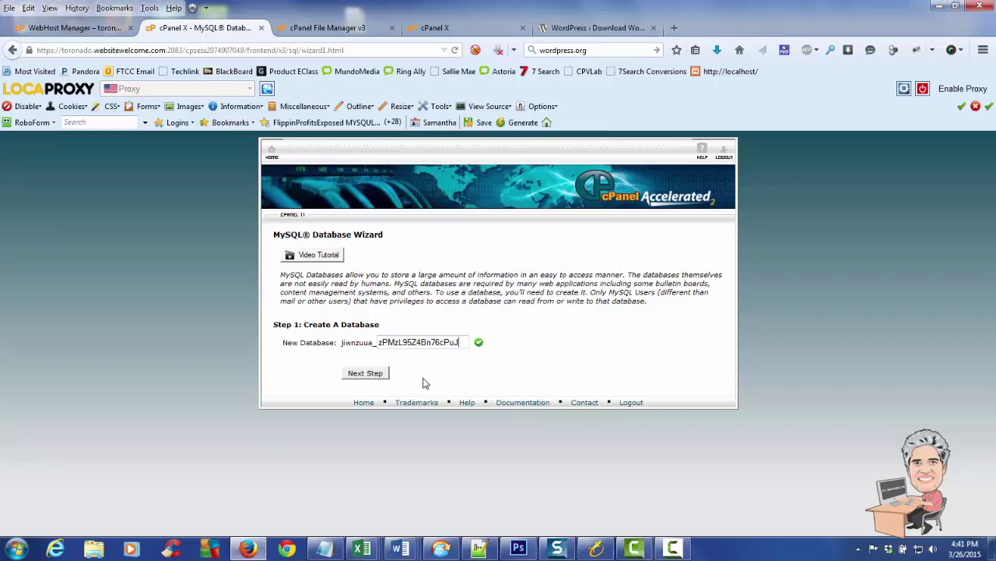
click(379, 375)
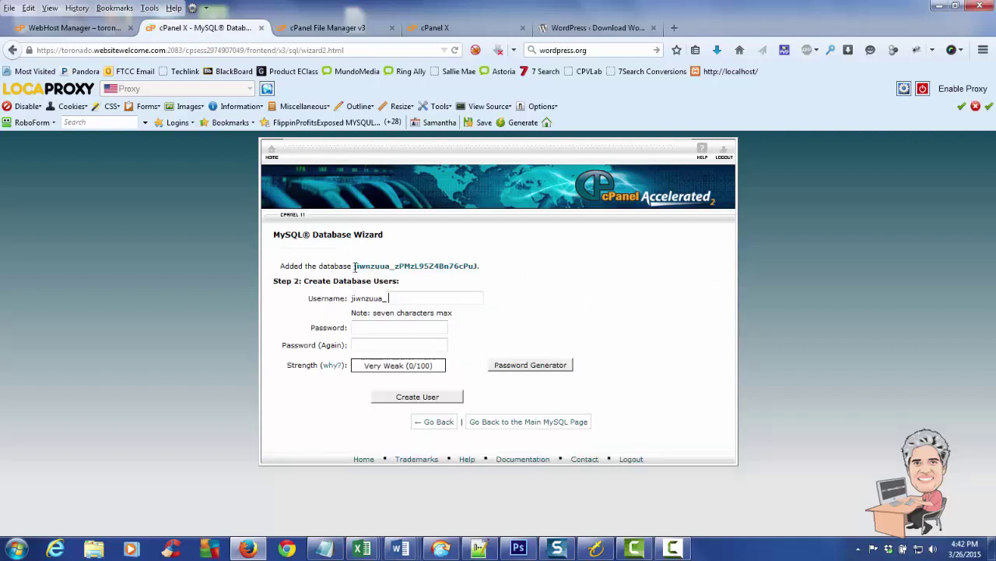
Step: Paste the new database's full name after 'Mysqul database:' in Notepad, then minimize Notepad
drag(354, 266, 469, 268)
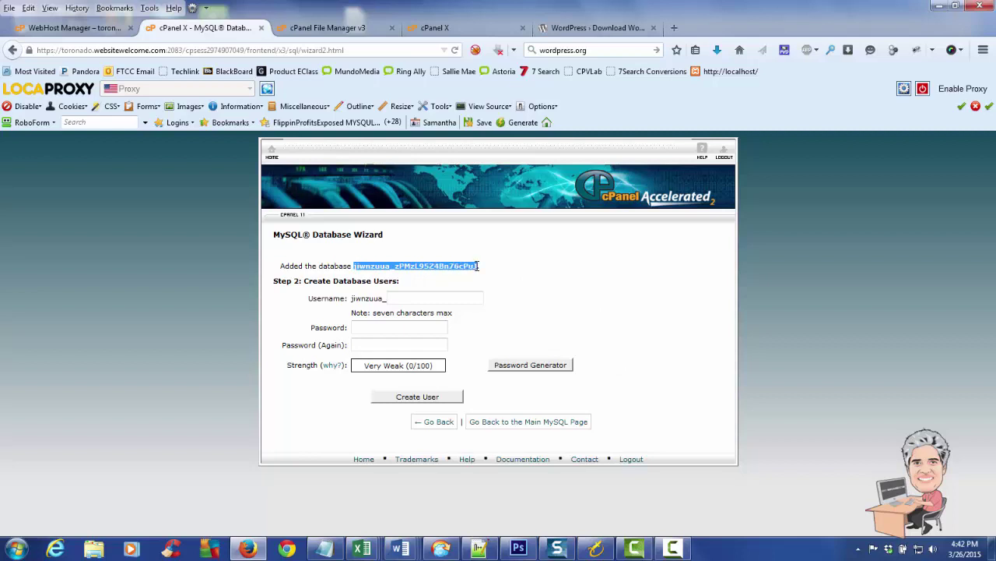
click(325, 549)
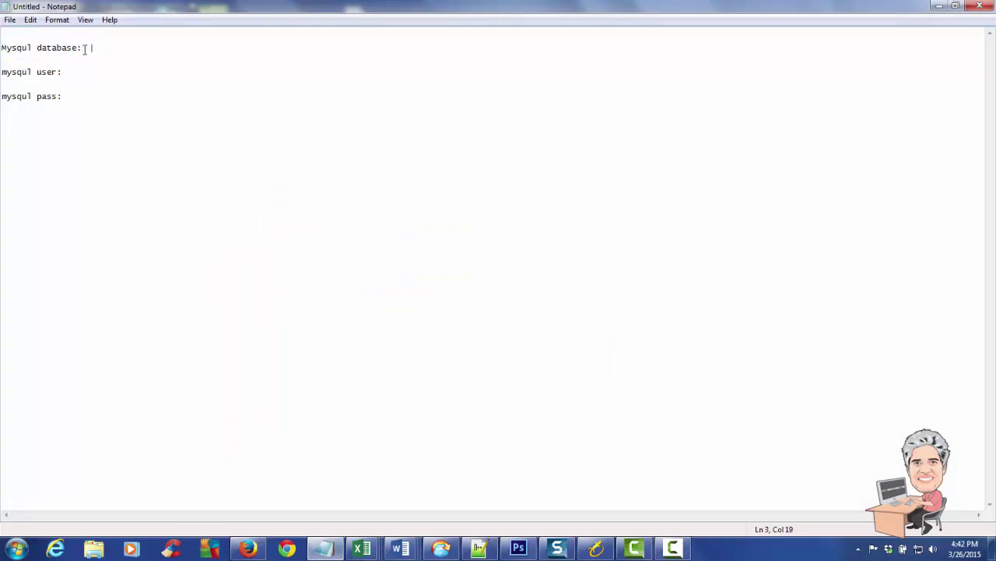
key(ctrl+v)
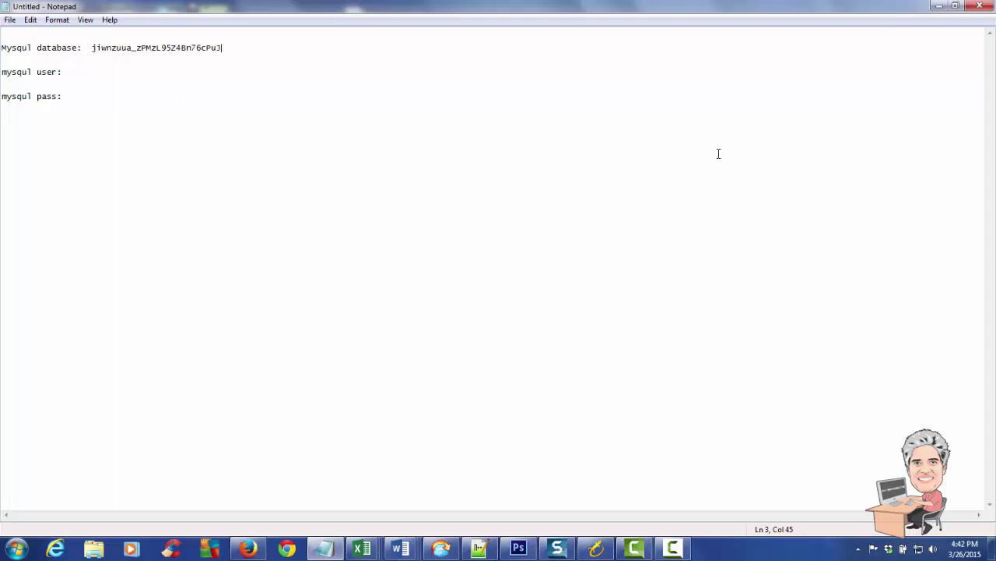
click(939, 7)
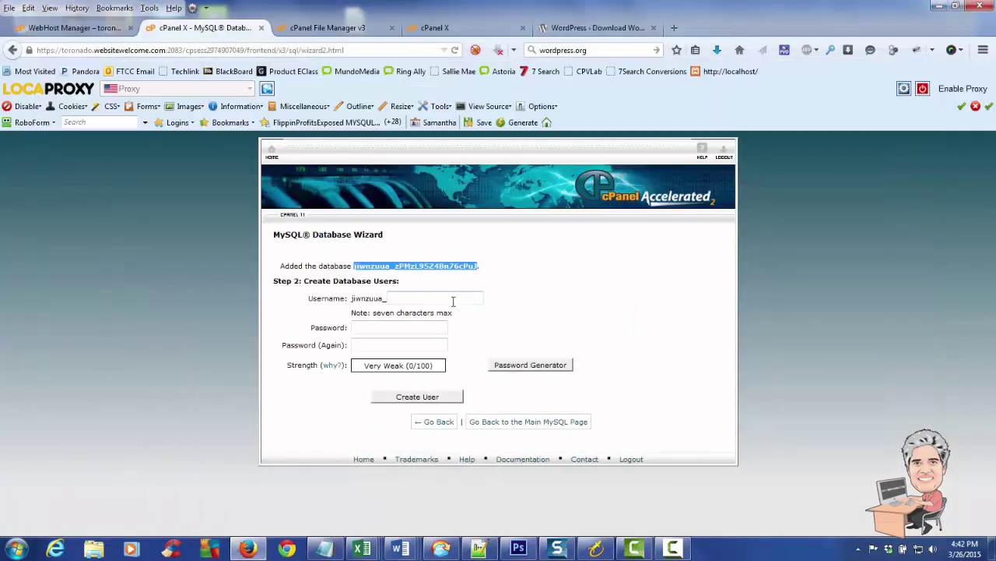
Step: Fill the Username field with a generated 7-character random string
click(453, 300)
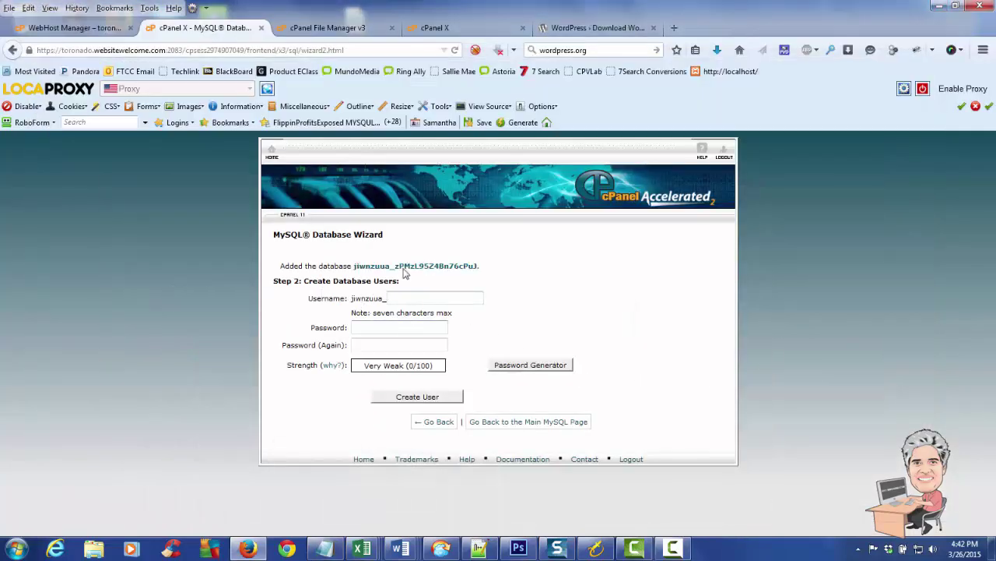
click(523, 122)
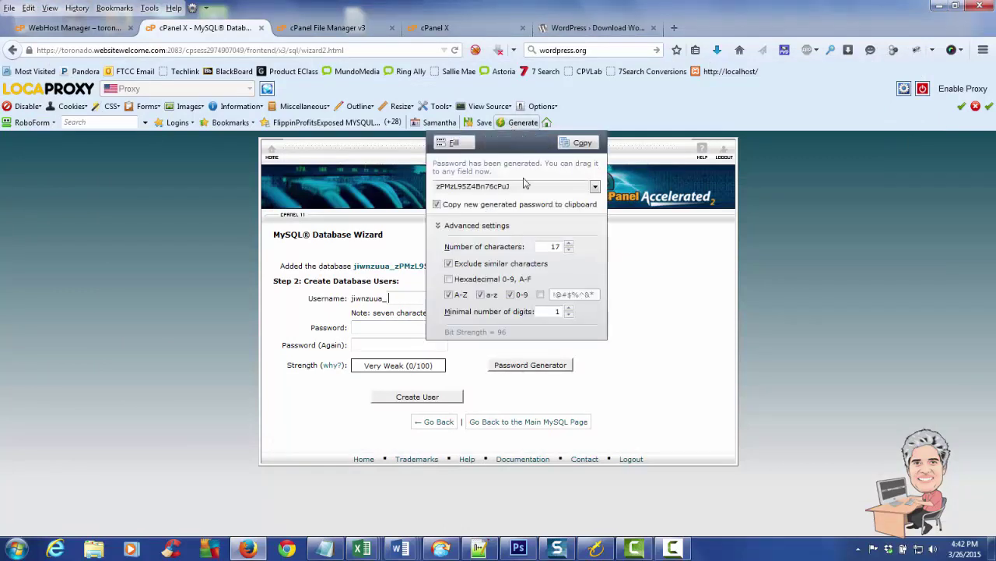
click(555, 247)
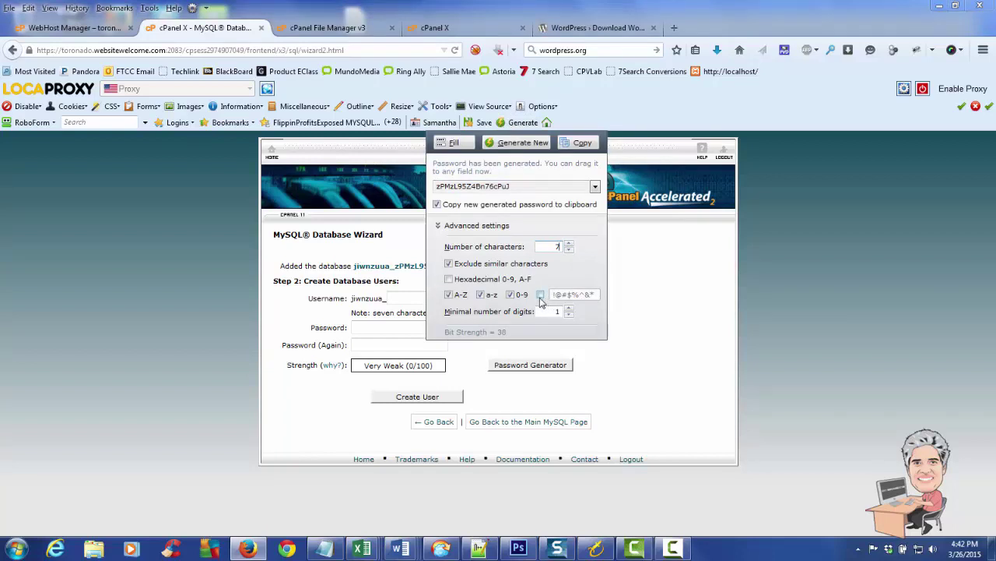
click(529, 146)
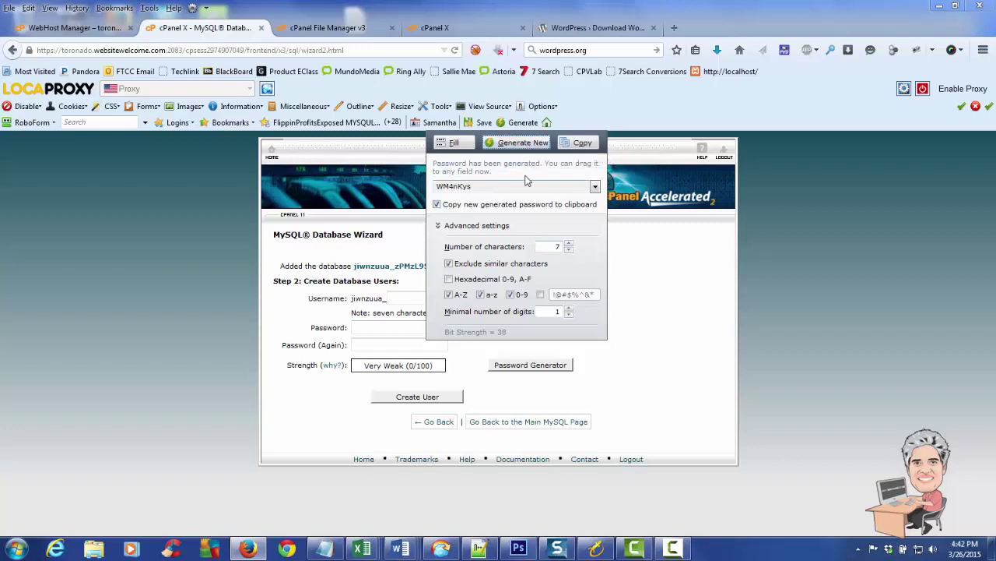
click(413, 297)
key(ctrl+v)
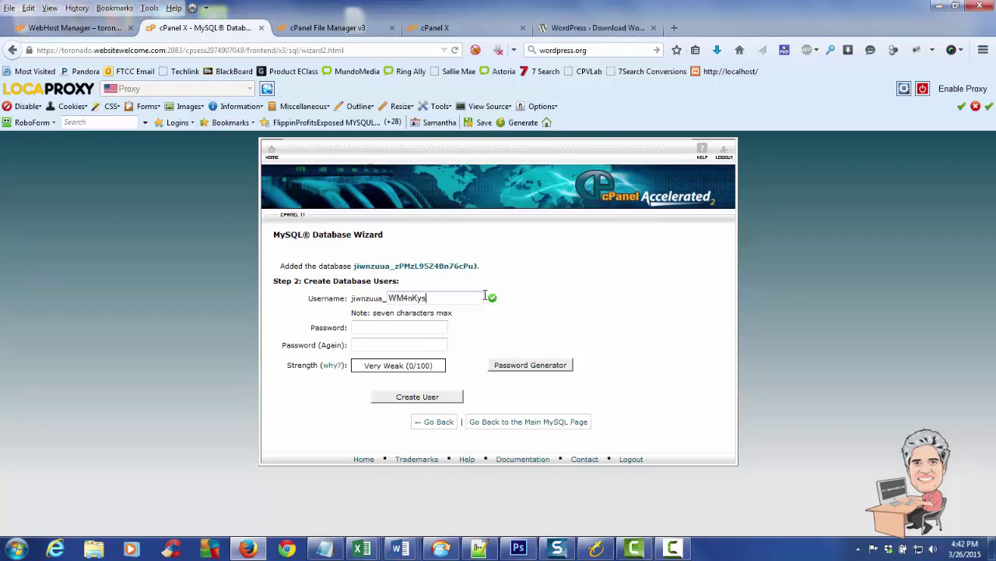
Step: Enter a generated 27-character Very Strong password in both Password fields
click(388, 327)
click(517, 123)
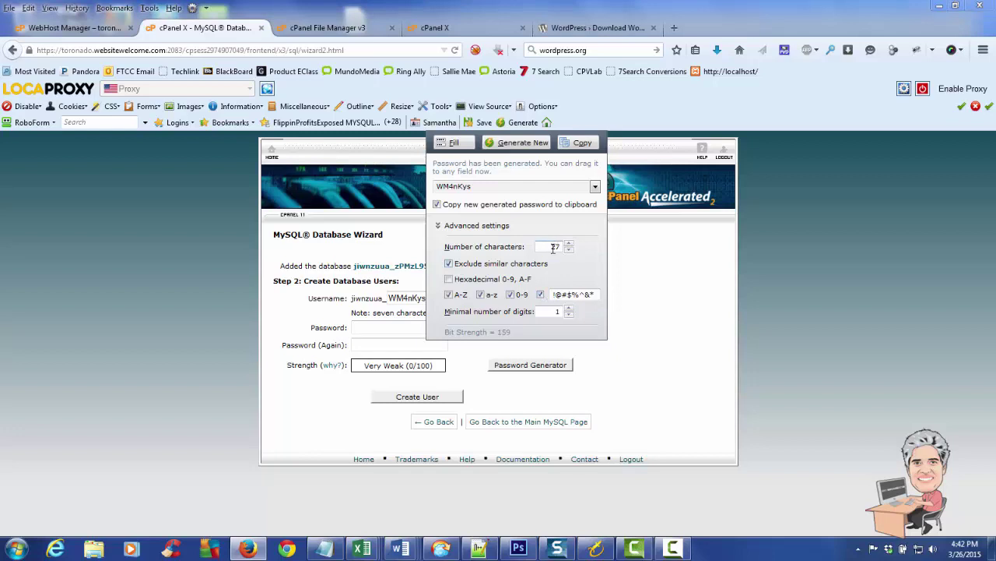
click(517, 142)
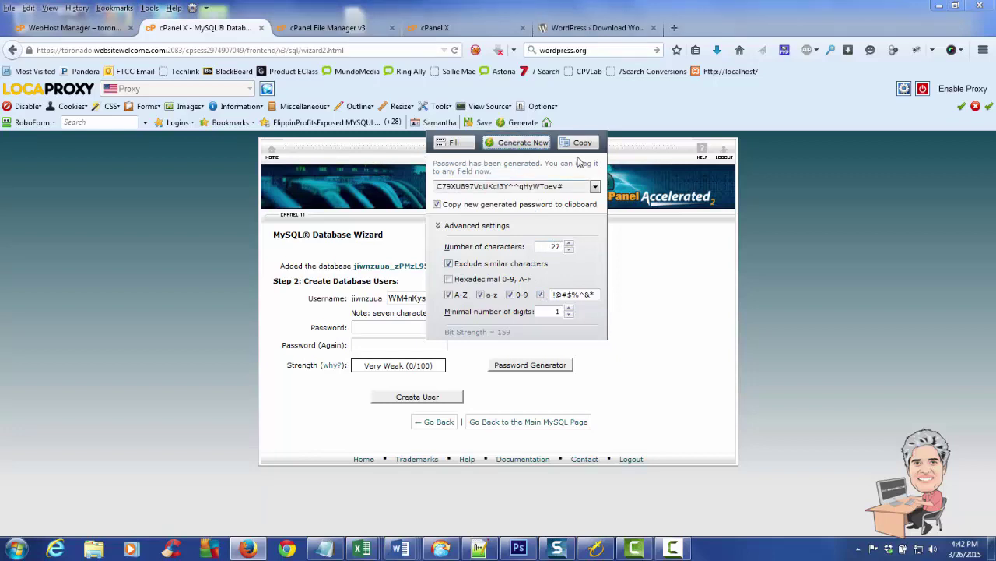
drag(498, 186, 393, 325)
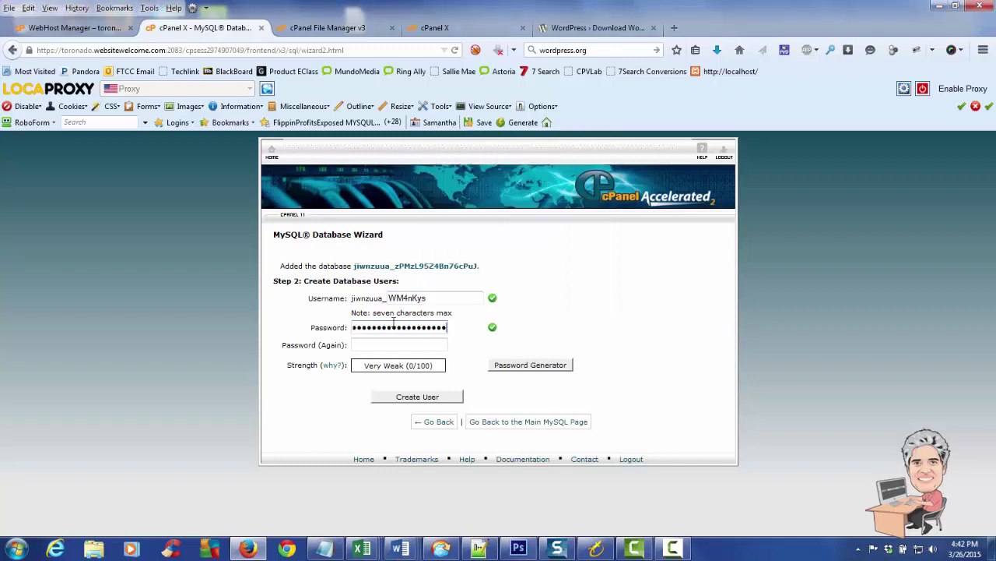
click(390, 348)
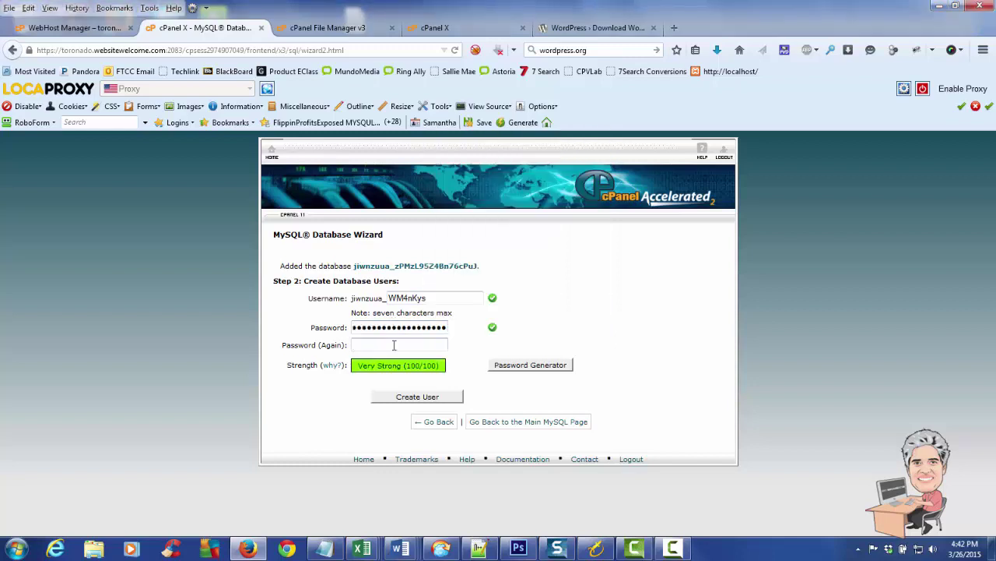
key(ctrl+v)
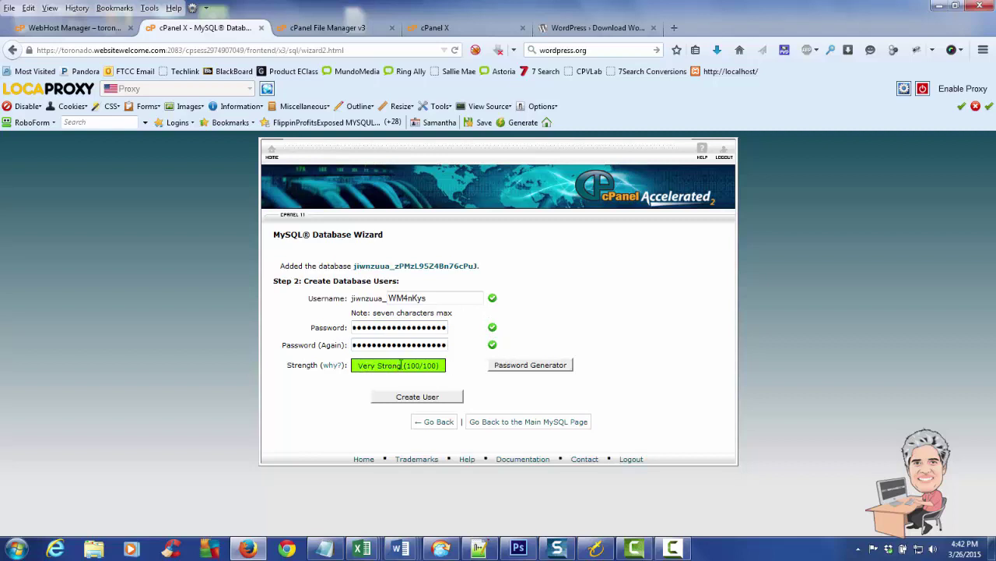
click(325, 549)
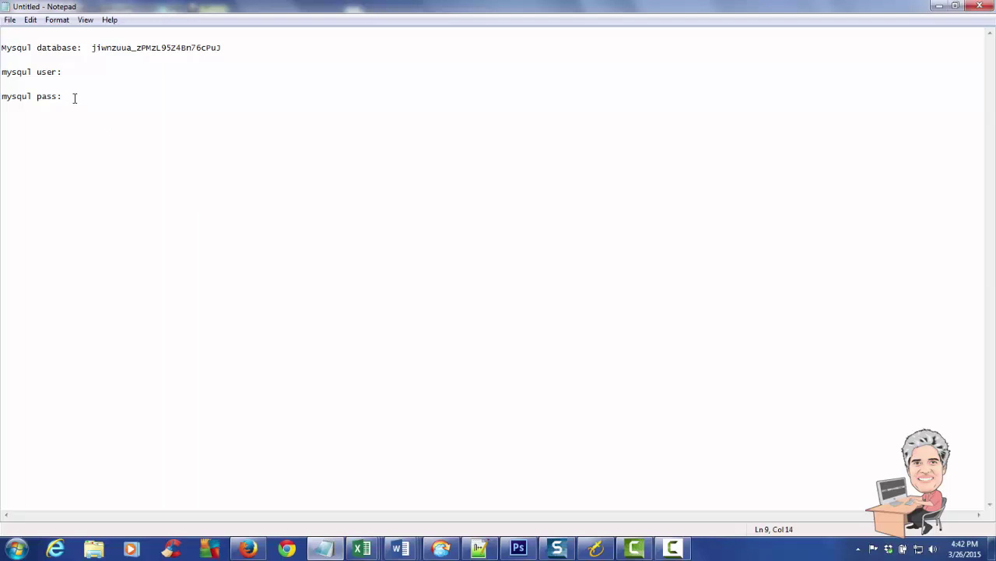
Step: Paste the generated password after the pass label in Notepad and minimize it
key(ctrl+v)
click(938, 6)
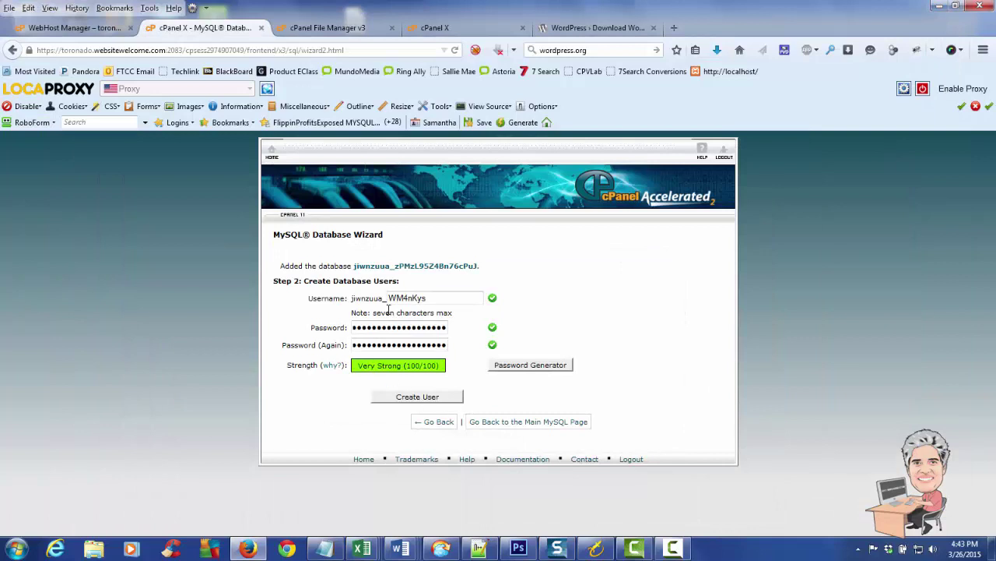
Step: Create the user, grant it All Privileges on the database, and copy its name from the Step 4 message
click(418, 397)
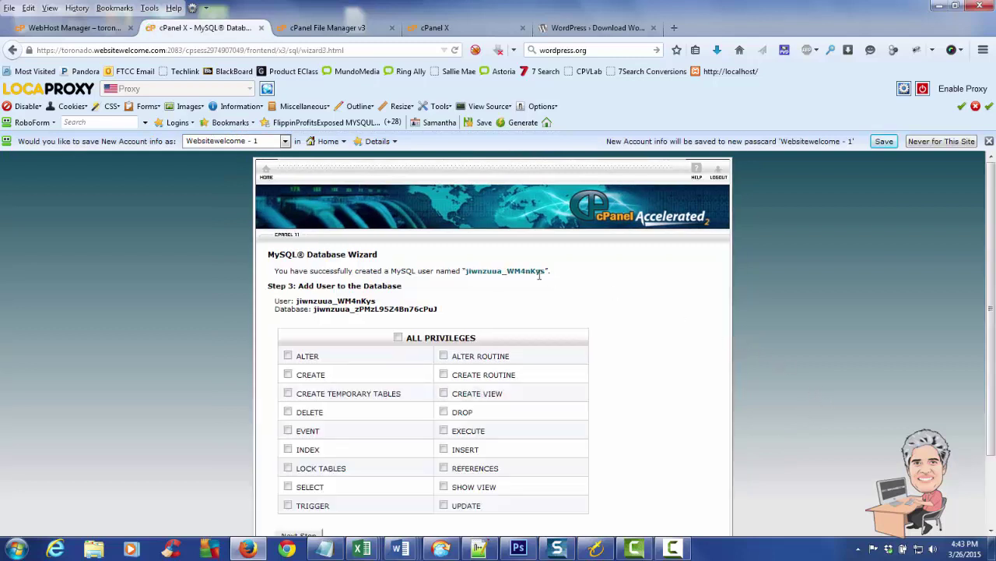
scroll(420, 295, down, 2)
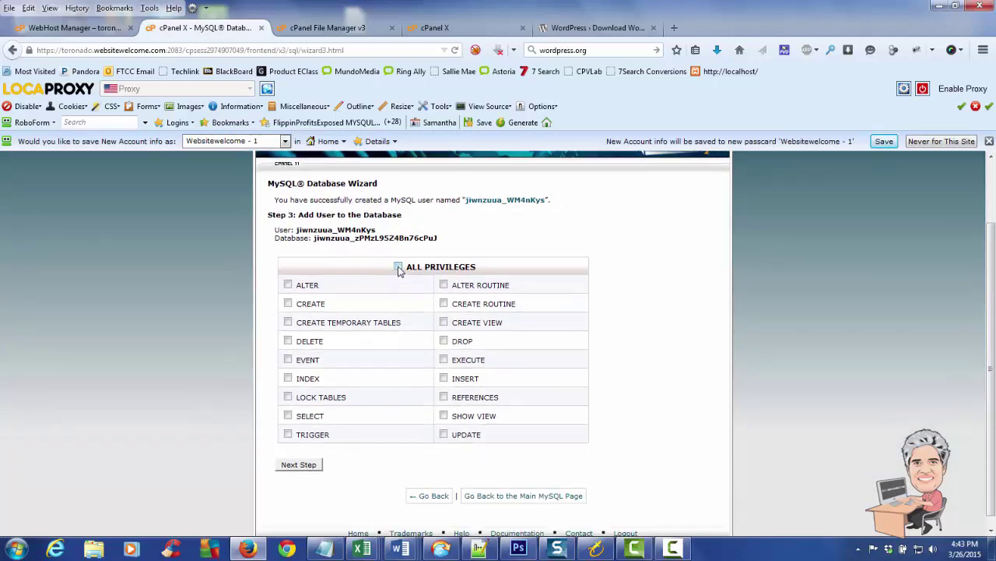
click(399, 267)
click(299, 465)
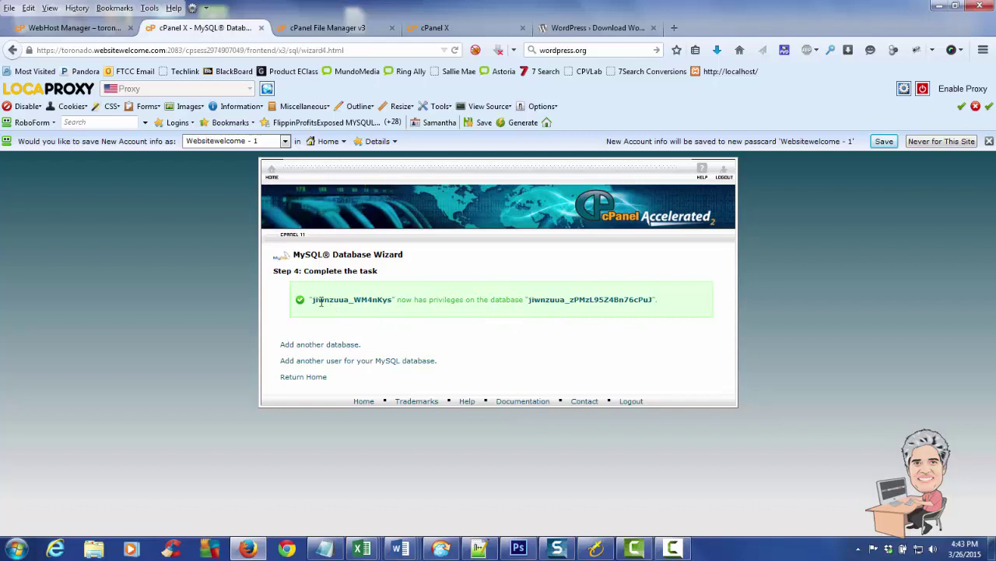
drag(312, 299, 391, 304)
key(ctrl+c)
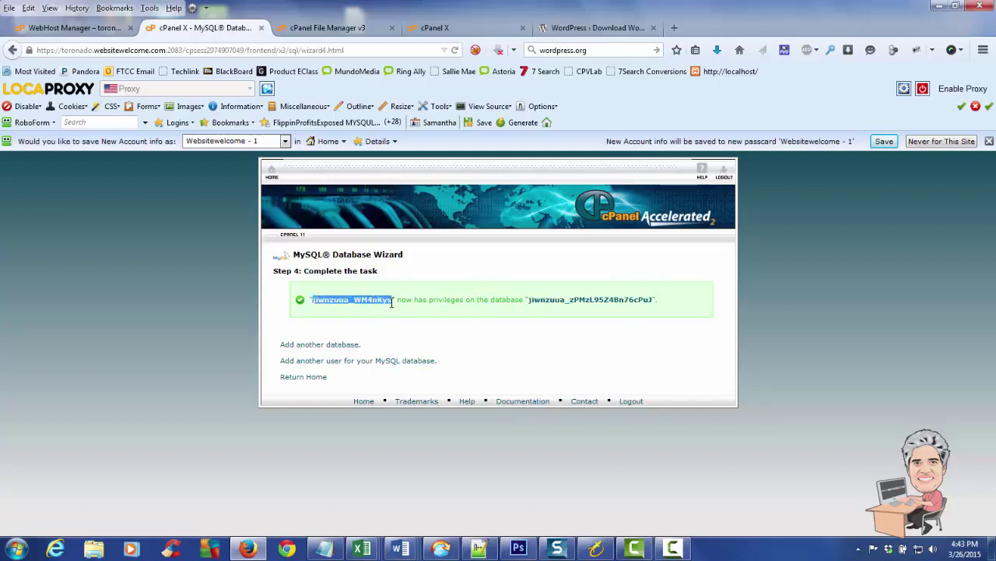
Step: Paste the database user name after 'mysqul user:' in Notepad, review the notes, and minimize Notepad
click(325, 548)
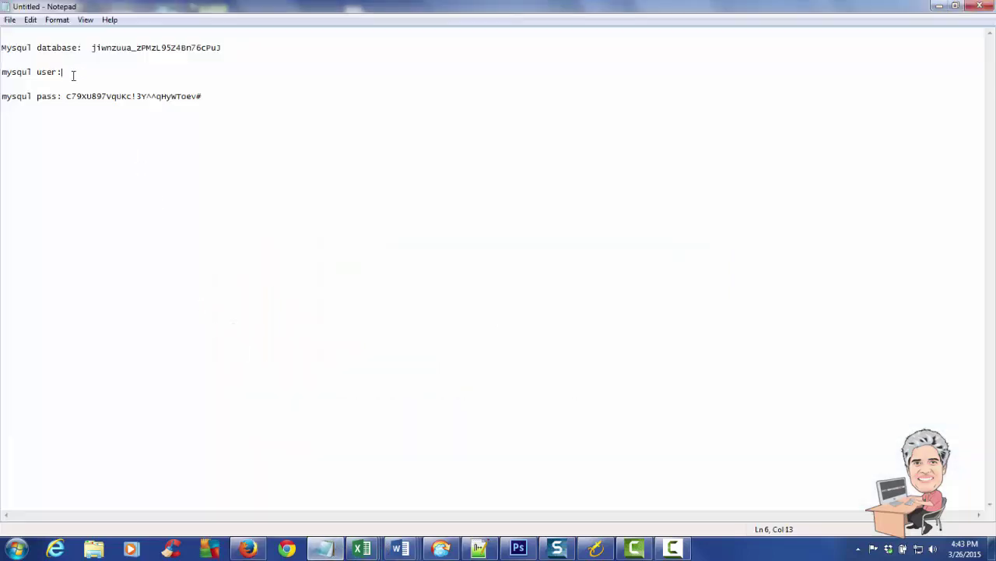
key(ctrl+v)
click(105, 49)
drag(2, 44, 114, 98)
click(145, 162)
click(938, 6)
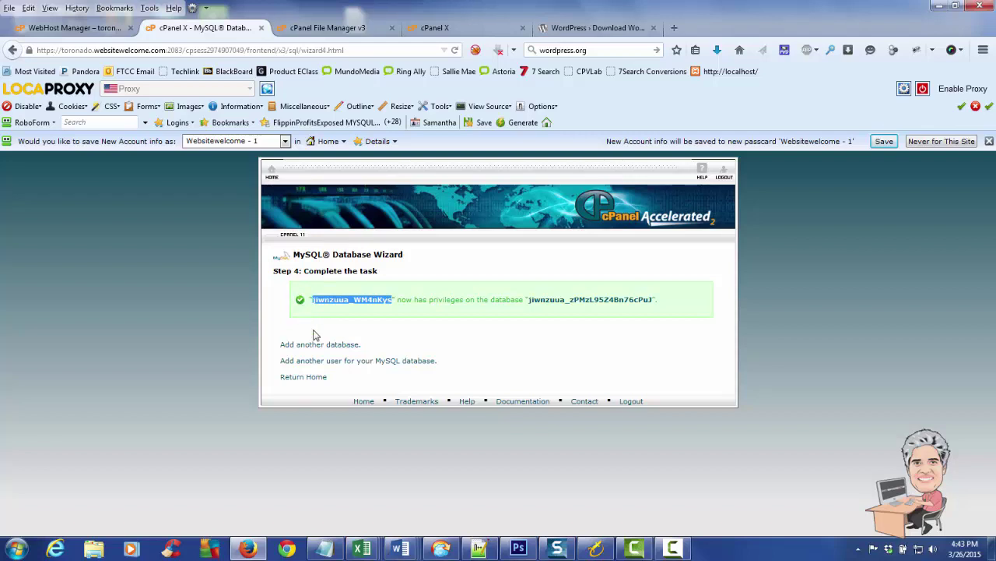
Step: Close the cPanel X upload and WordPress download tabs, then select wordpress-4.1.1.zip in public_html
click(441, 29)
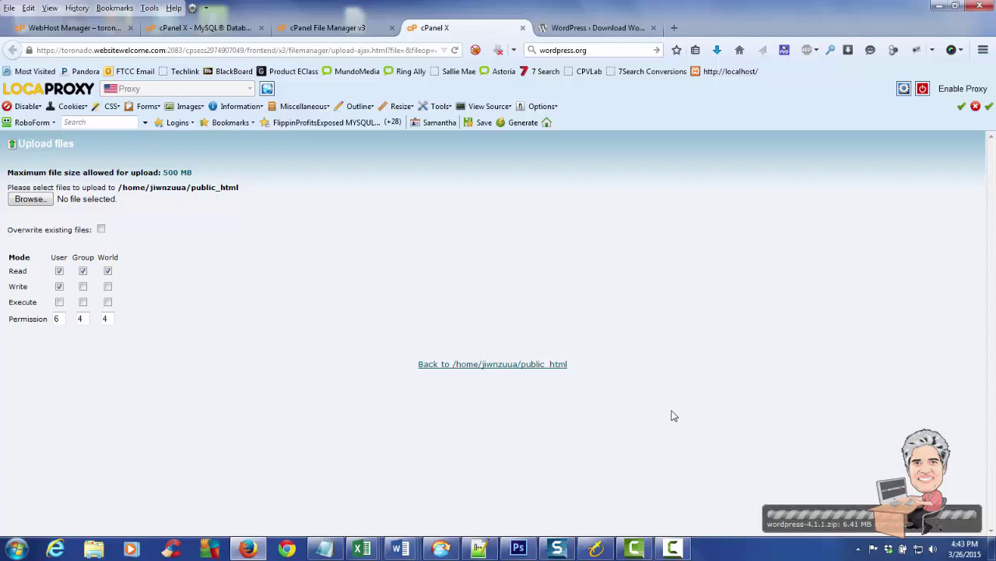
click(522, 28)
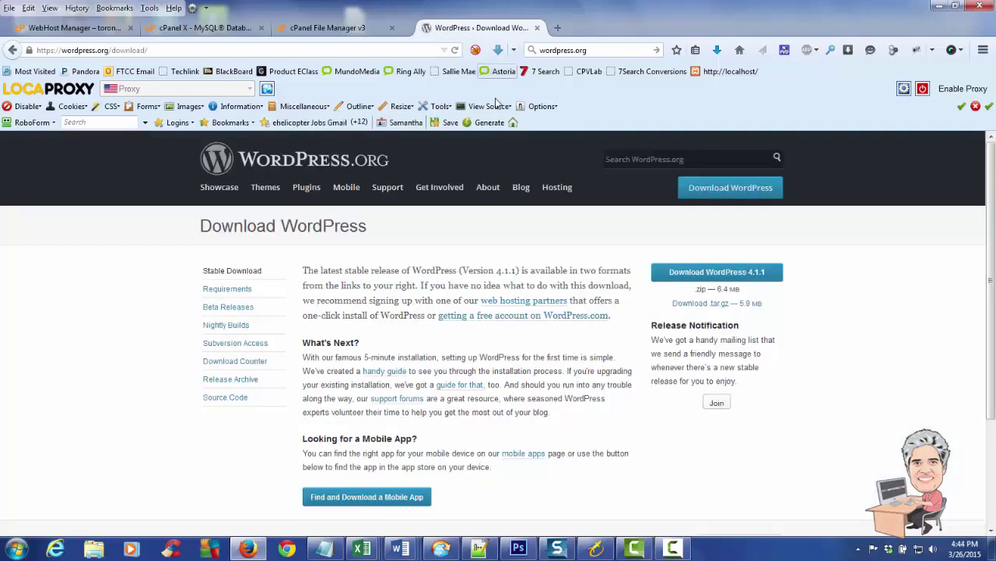
click(523, 28)
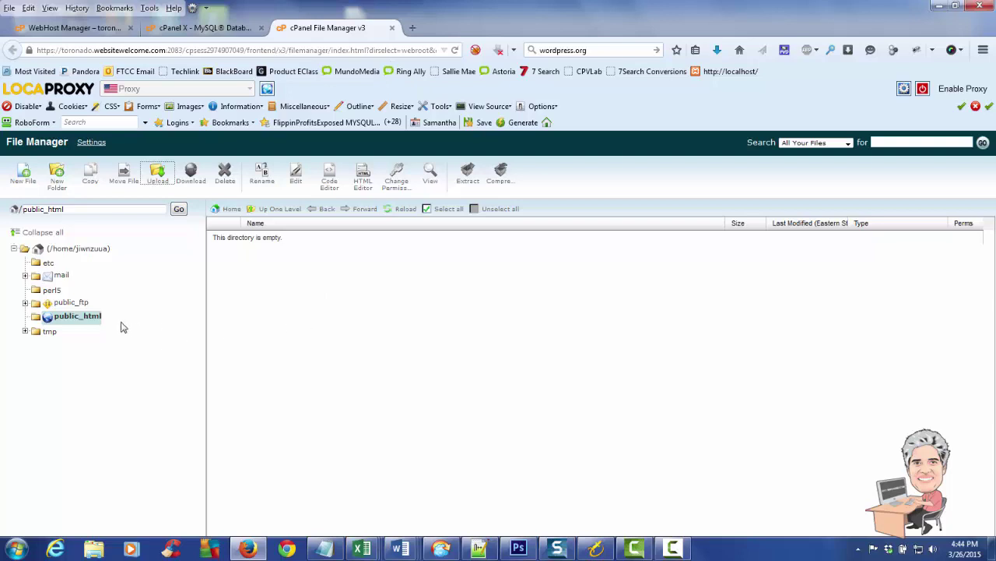
click(78, 316)
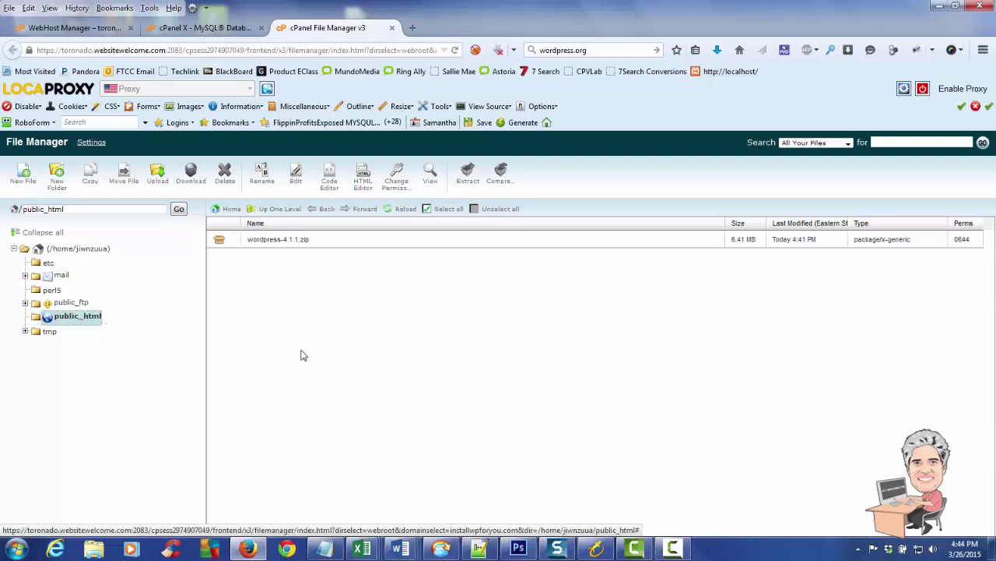
click(228, 244)
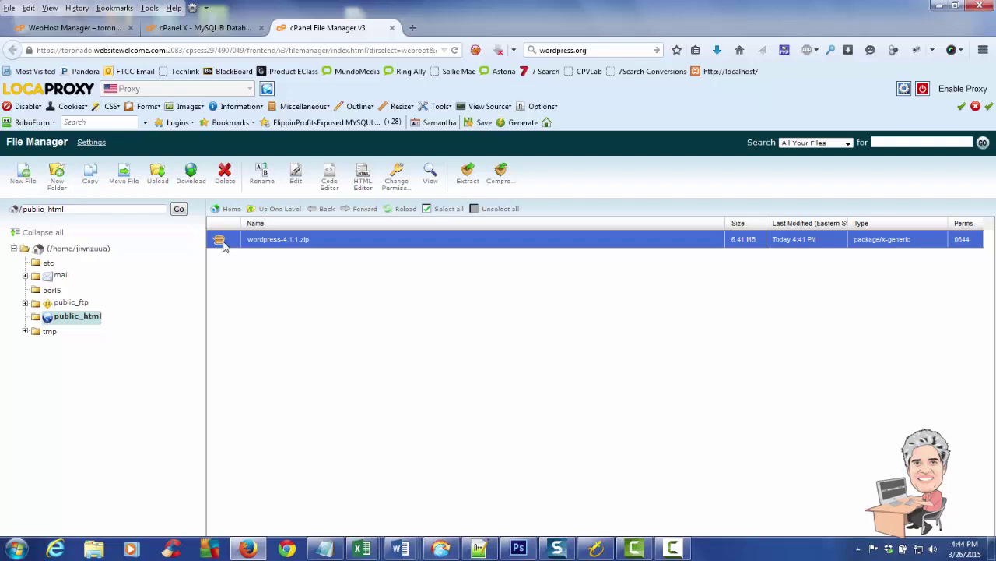
Step: Extract wordpress-4.1.1.zip into public_html
click(466, 179)
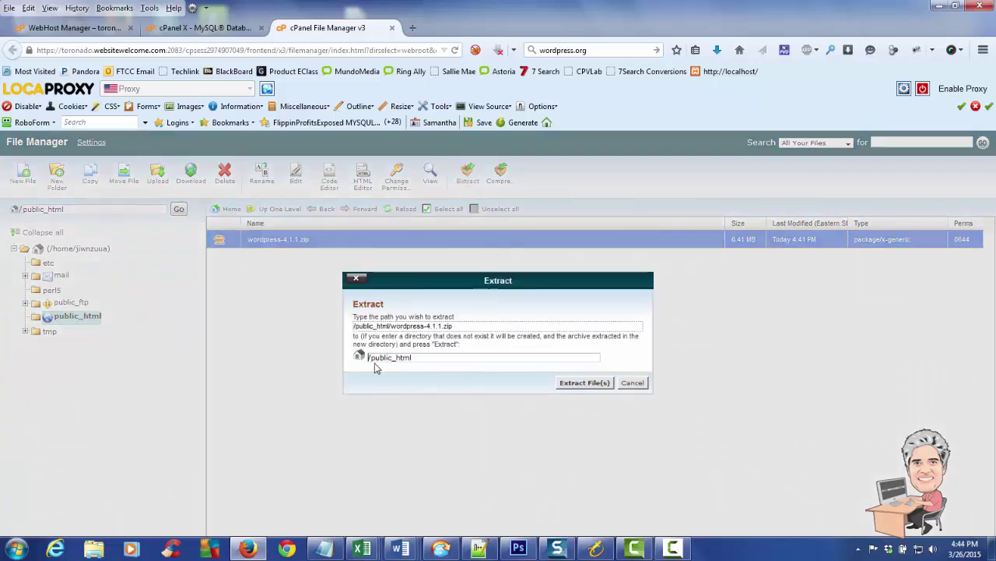
click(576, 384)
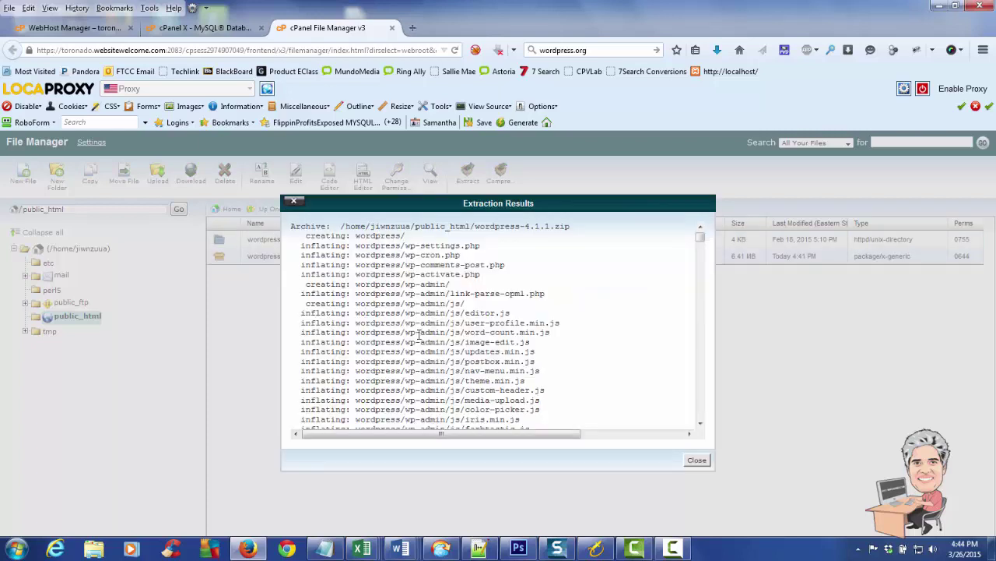
click(692, 460)
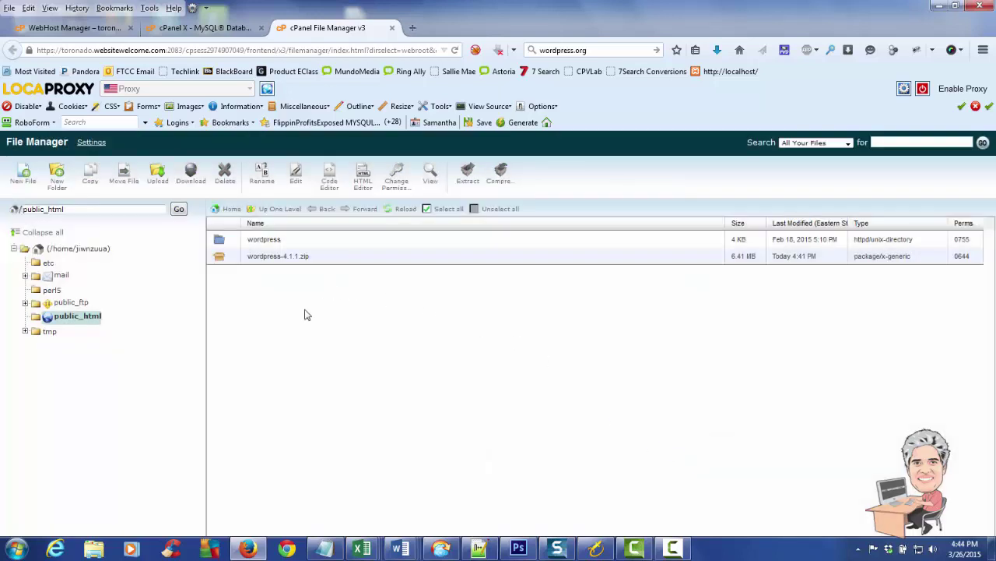
Step: Delete the wordpress-4.1.1.zip archive from public_html
click(224, 261)
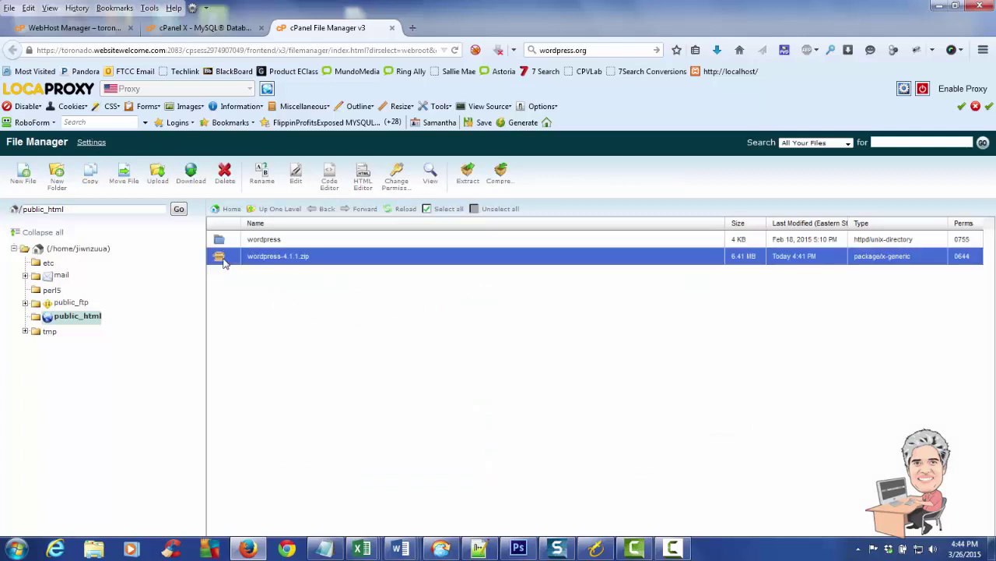
click(224, 177)
click(586, 371)
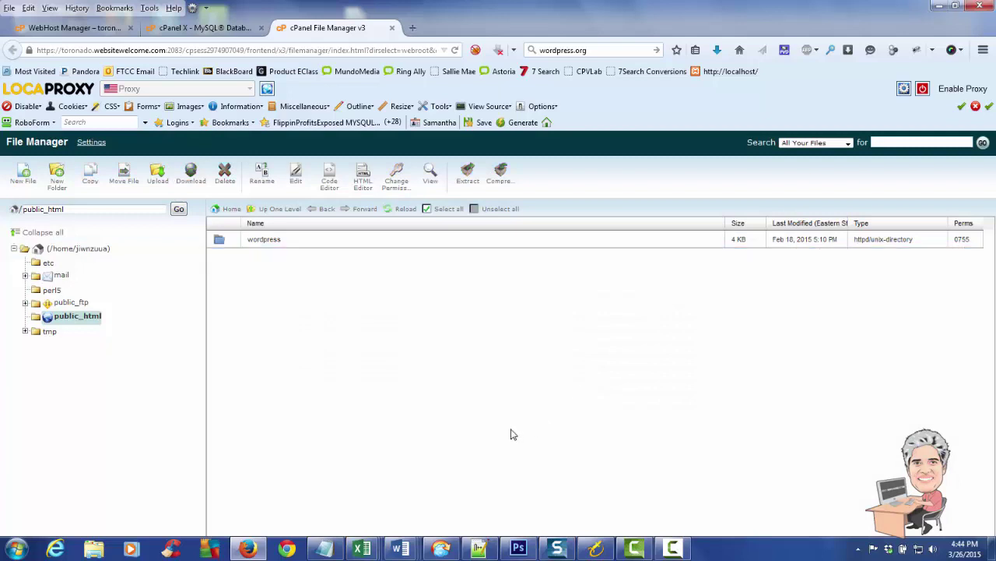
Step: Refresh public_html, open the wordpress folder, select all its contents and start Move File
click(93, 321)
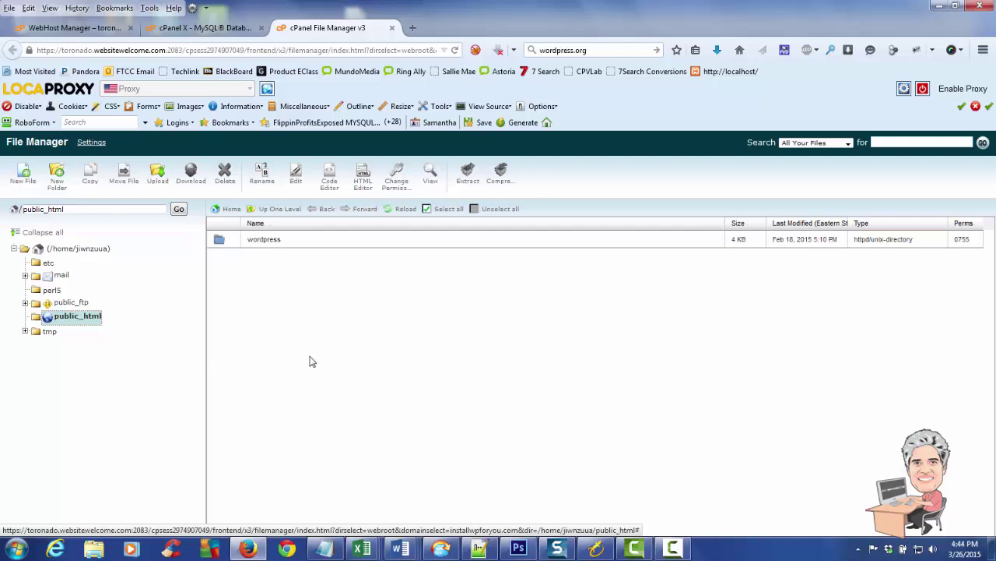
click(220, 241)
double_click(220, 241)
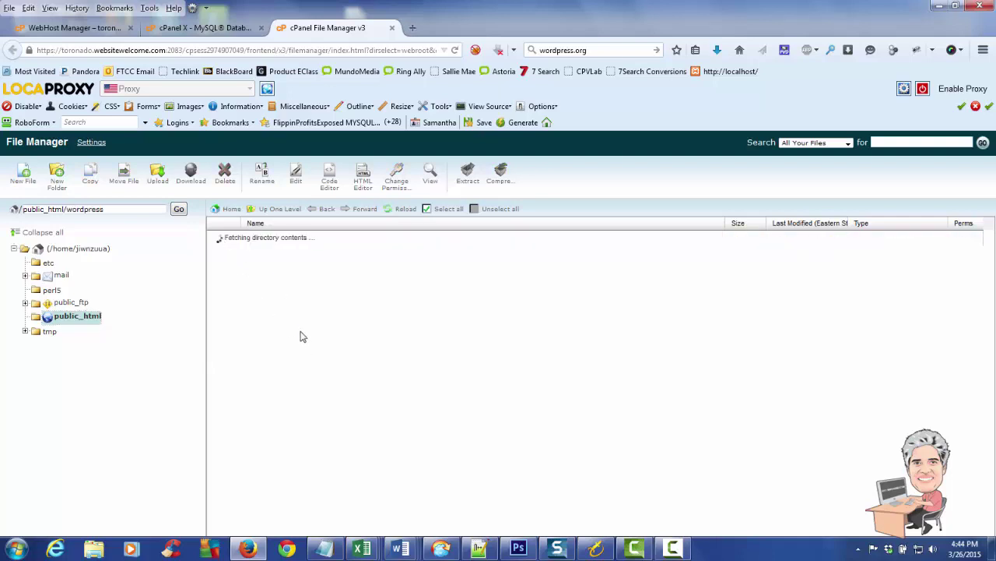
click(428, 210)
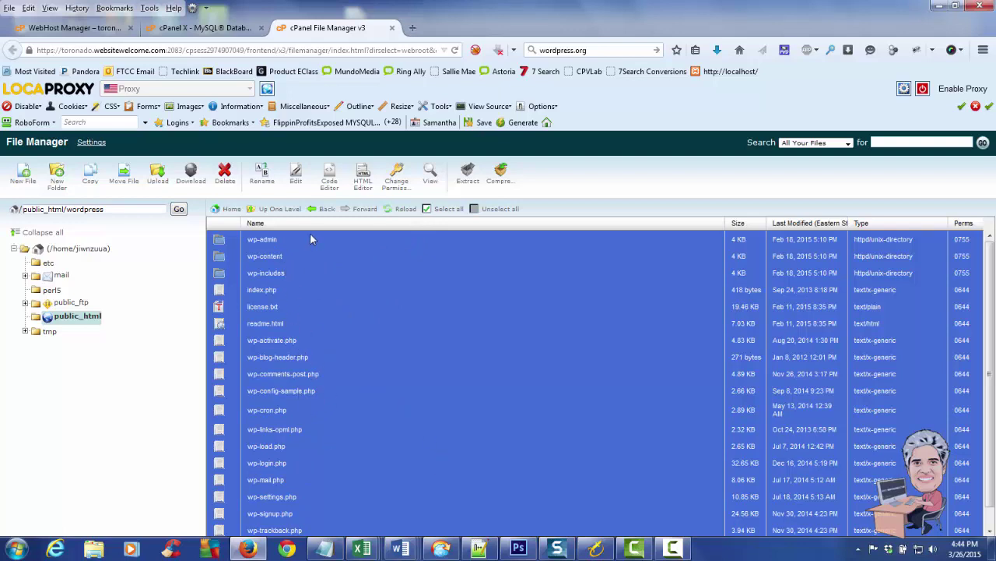
click(125, 177)
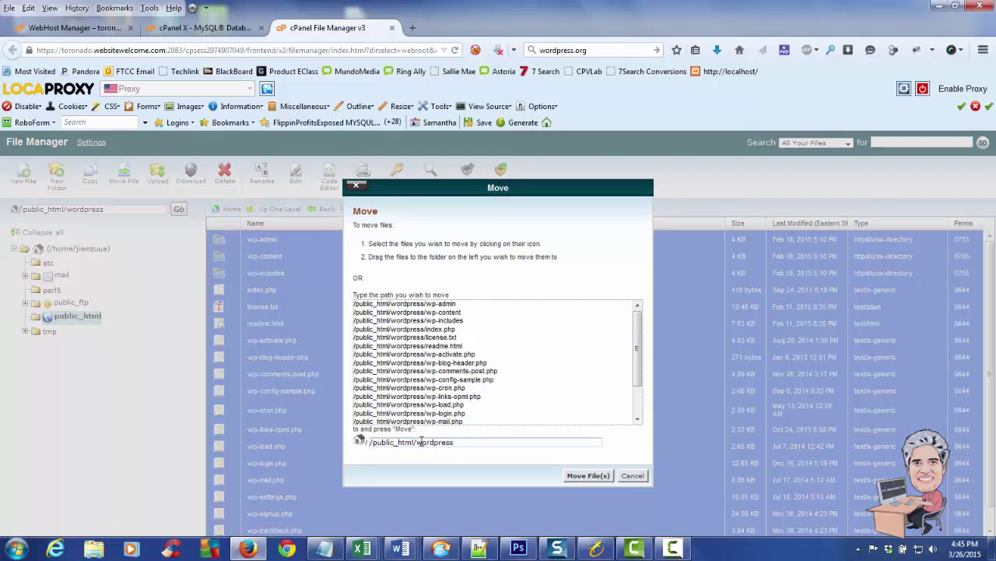
Step: Change the move destination from /public_html/wordpress to /public_html/ and move the files
drag(418, 442, 459, 442)
key(BackSpace)
click(588, 475)
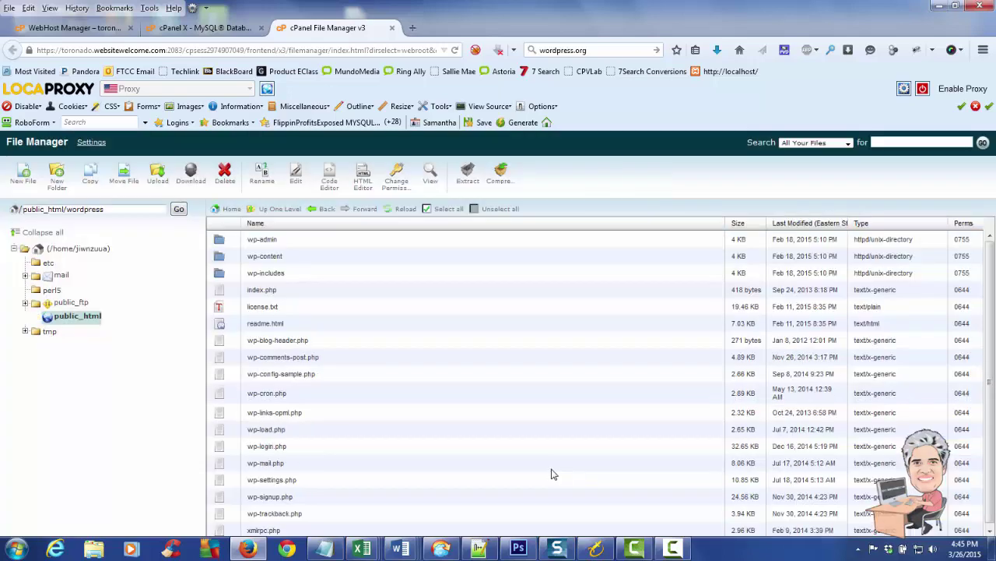
Step: Delete the empty wordpress folder from public_html and review the remaining WordPress files
click(84, 316)
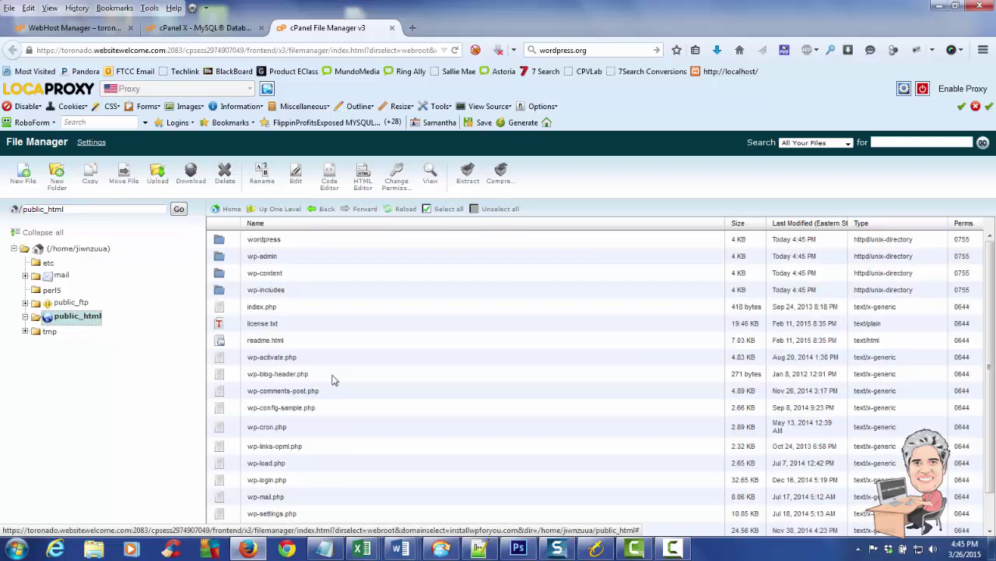
click(223, 243)
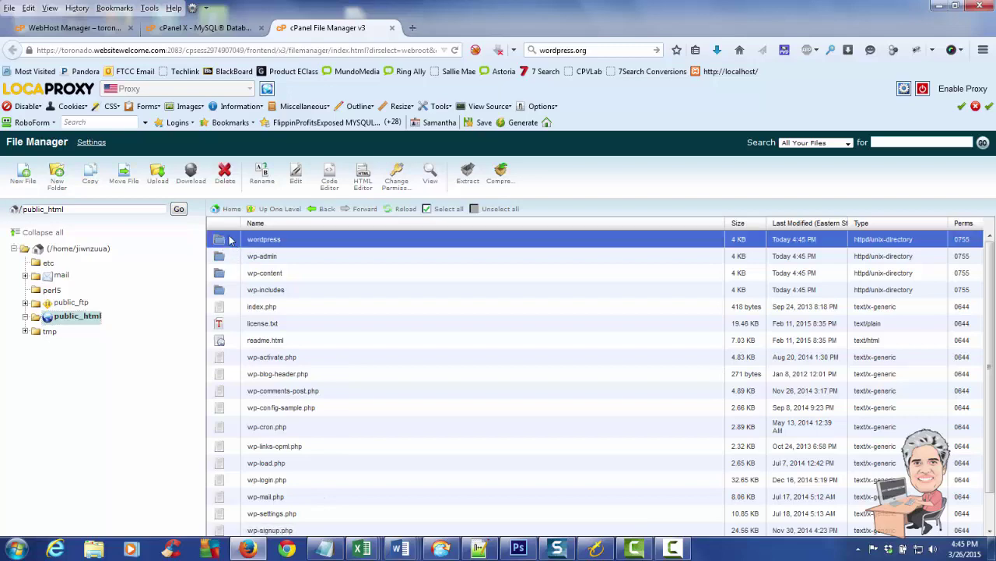
click(225, 181)
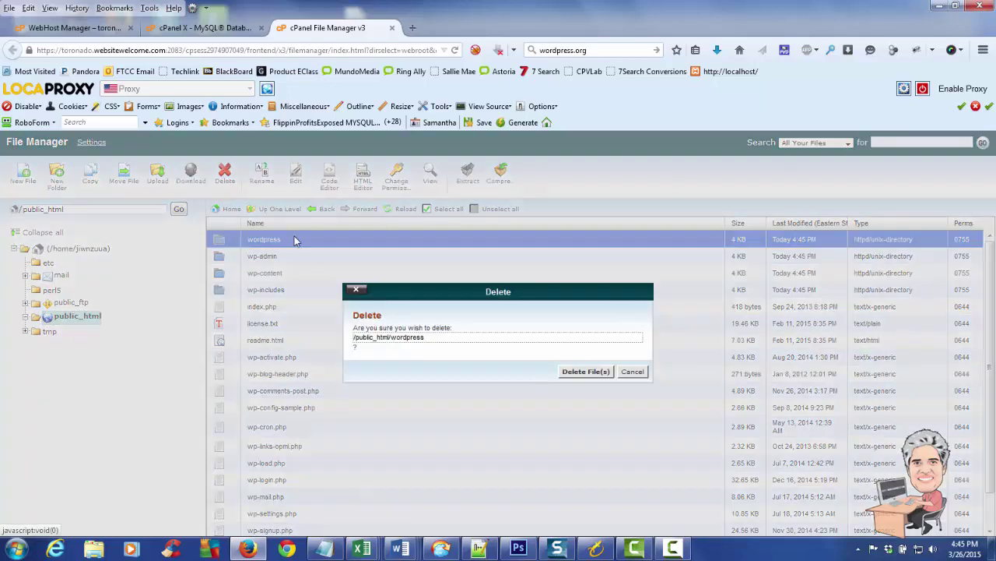
click(566, 372)
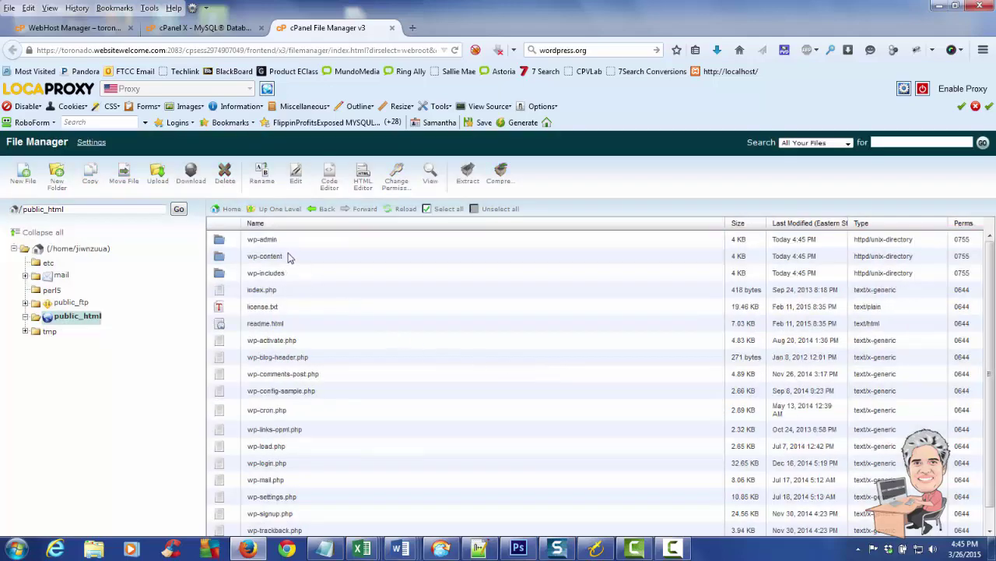
scroll(319, 347, down, 1)
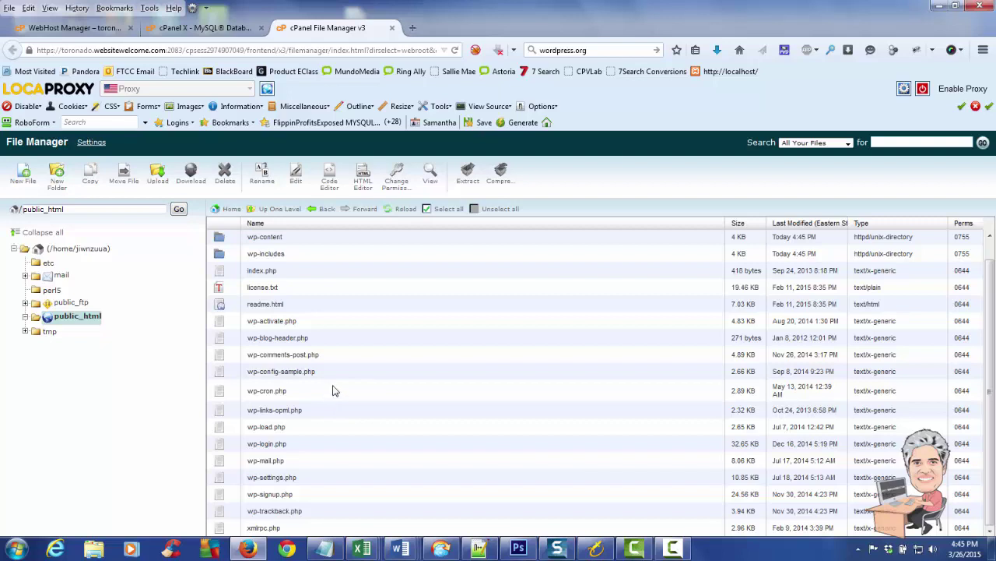
Step: Rename wp-config-sample.php to wp-config.php
click(278, 373)
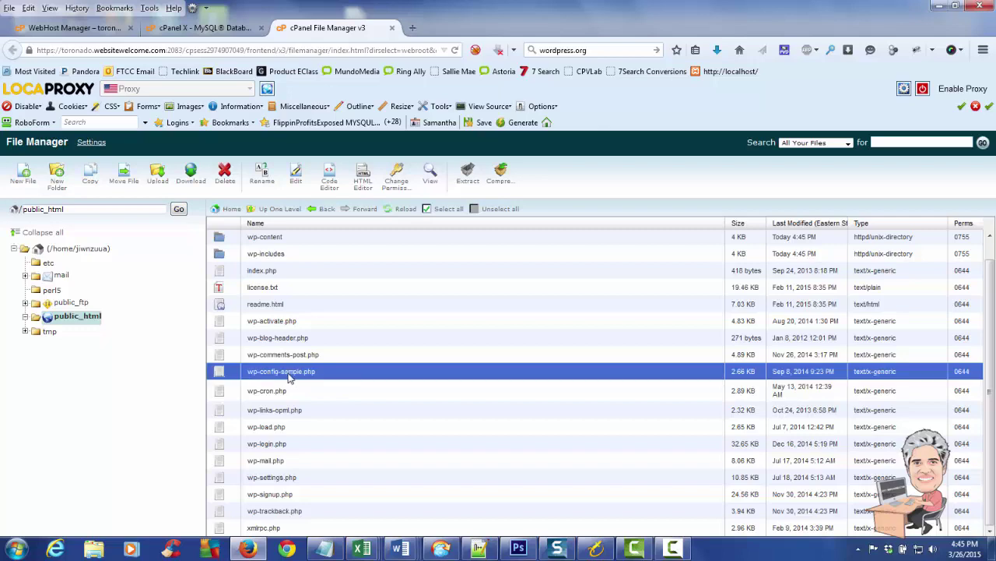
right_click(286, 374)
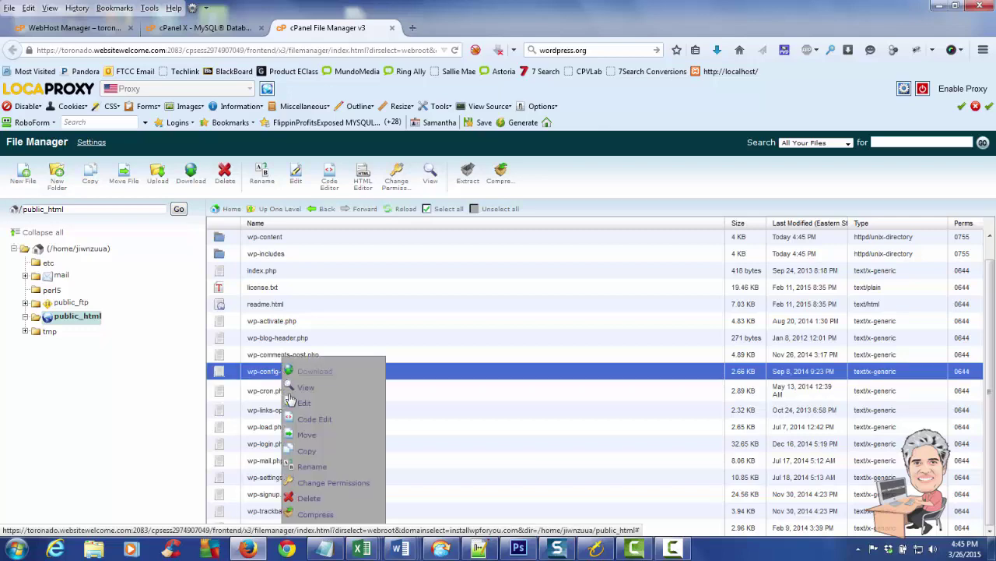
click(311, 465)
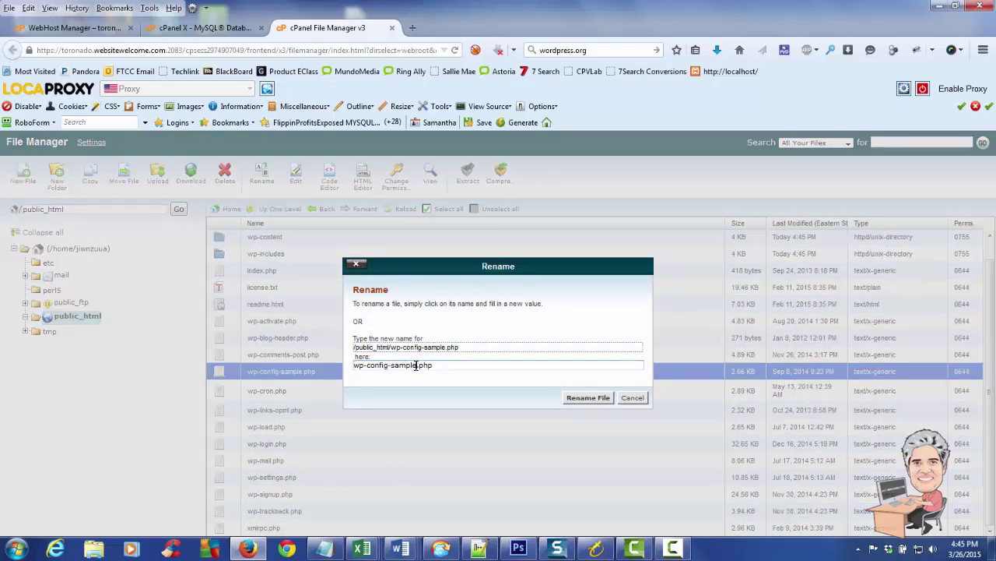
key(BackSpace)
key(BackSpace)
key(BackSpace)
key(BackSpace)
key(BackSpace)
key(BackSpace)
key(BackSpace)
key(BackSpace)
text(g)
click(586, 398)
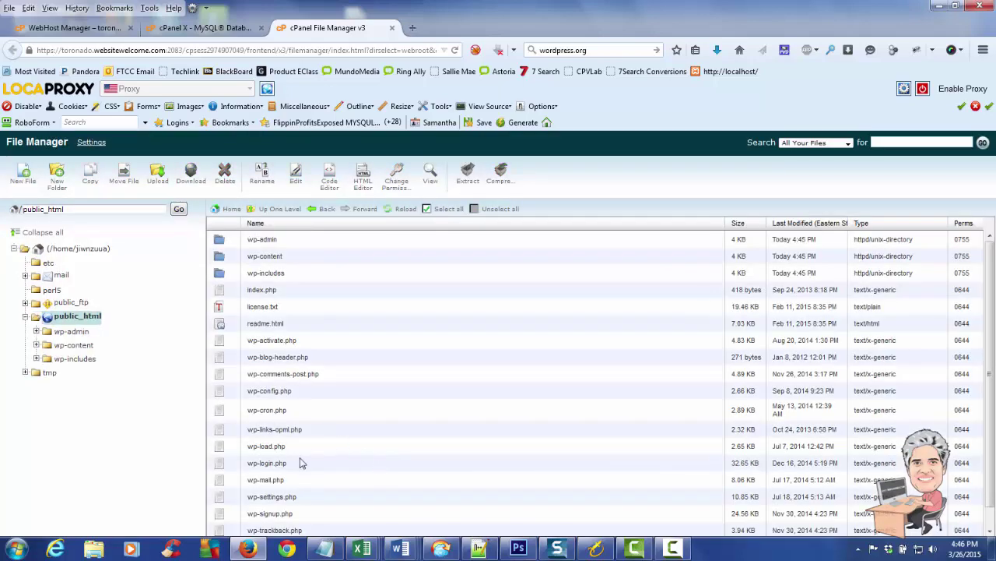
Step: Choose Edit on wp-config.php to bring up its utf-8 encoding prompt
click(267, 394)
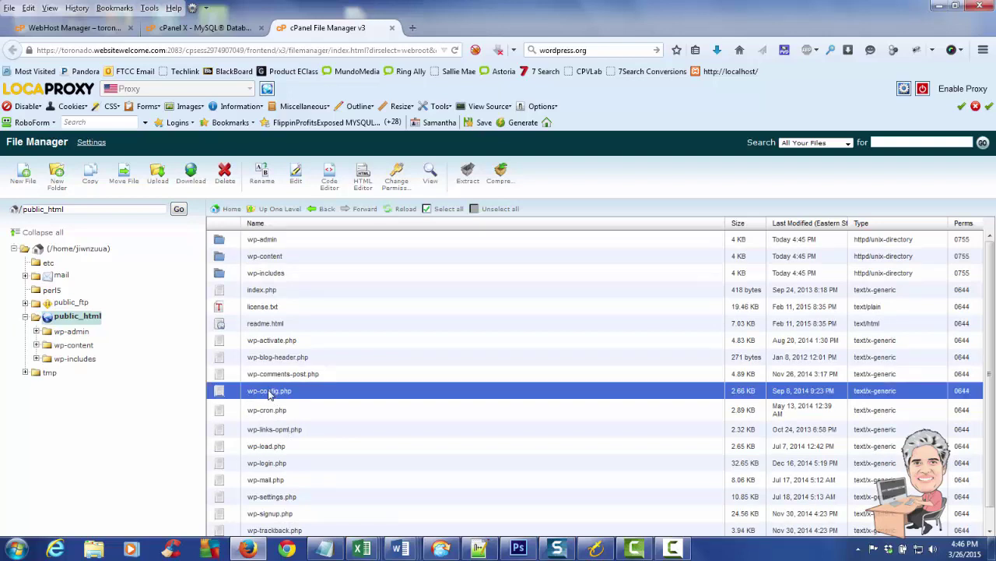
click(269, 392)
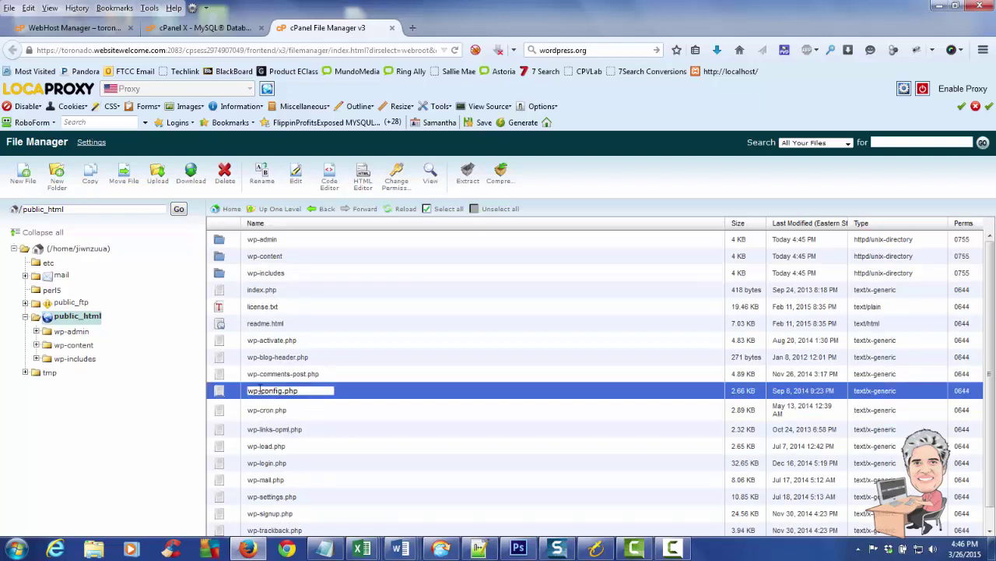
click(239, 393)
right_click(258, 394)
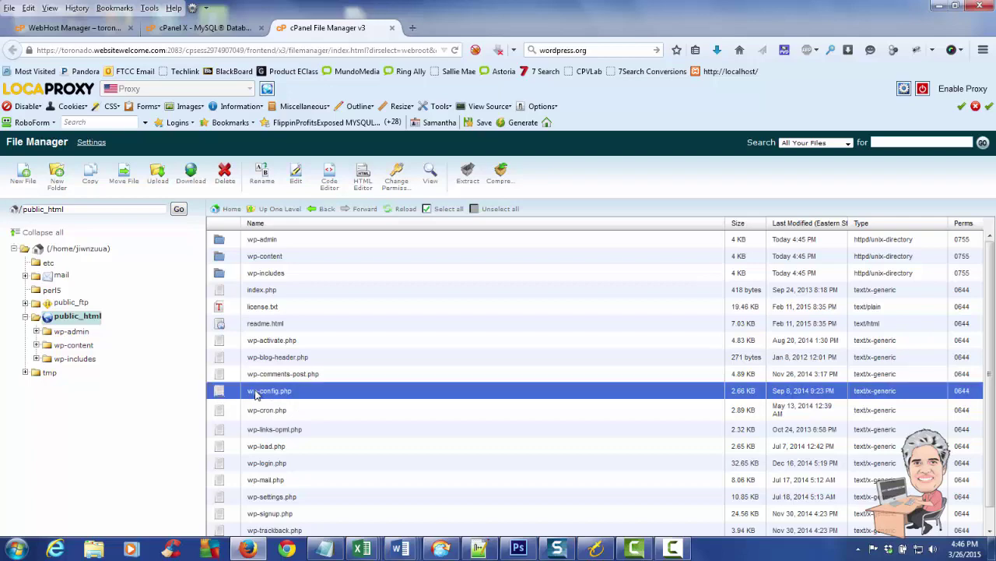
click(272, 405)
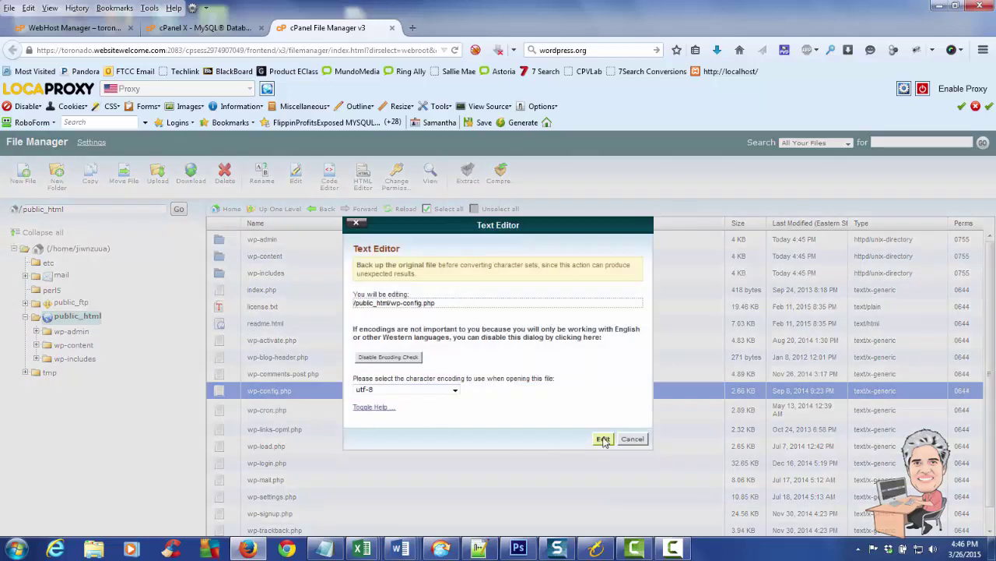
Step: Accept the utf-8 encoding and open wp-config.php in the text editor
click(603, 438)
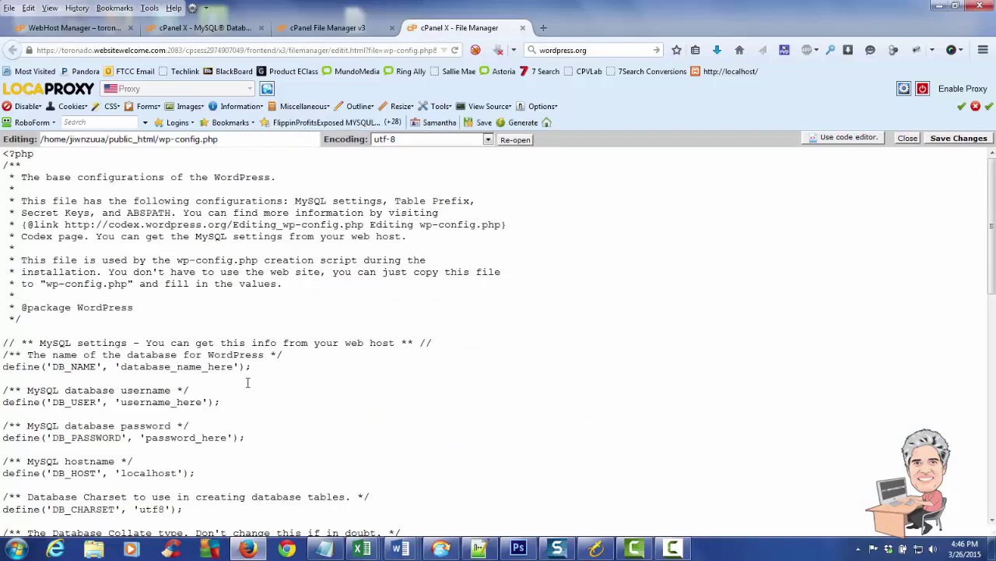
scroll(249, 386, down, 1)
click(154, 332)
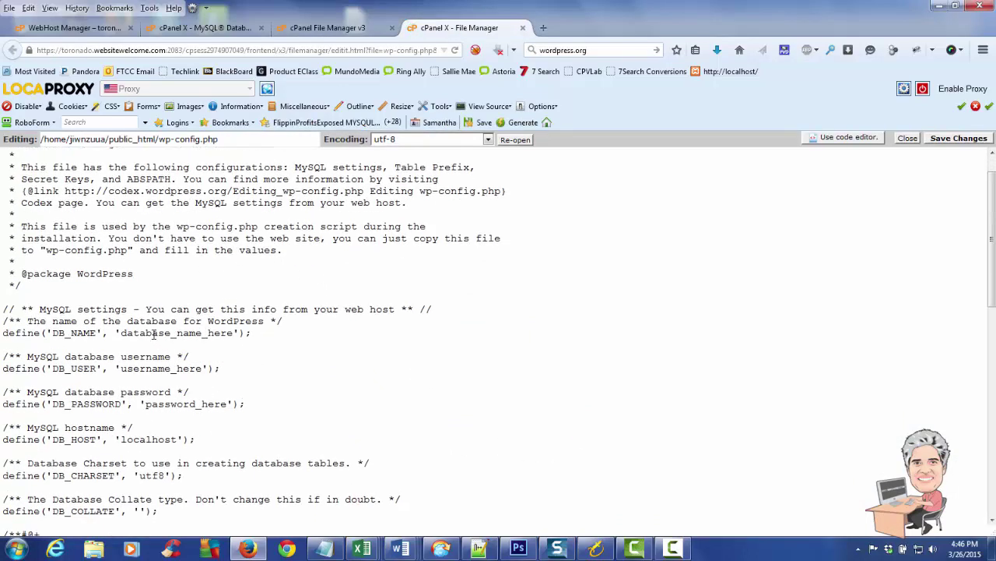
Step: Replace database_name_here with the database name copied from the Notepad notes
click(325, 548)
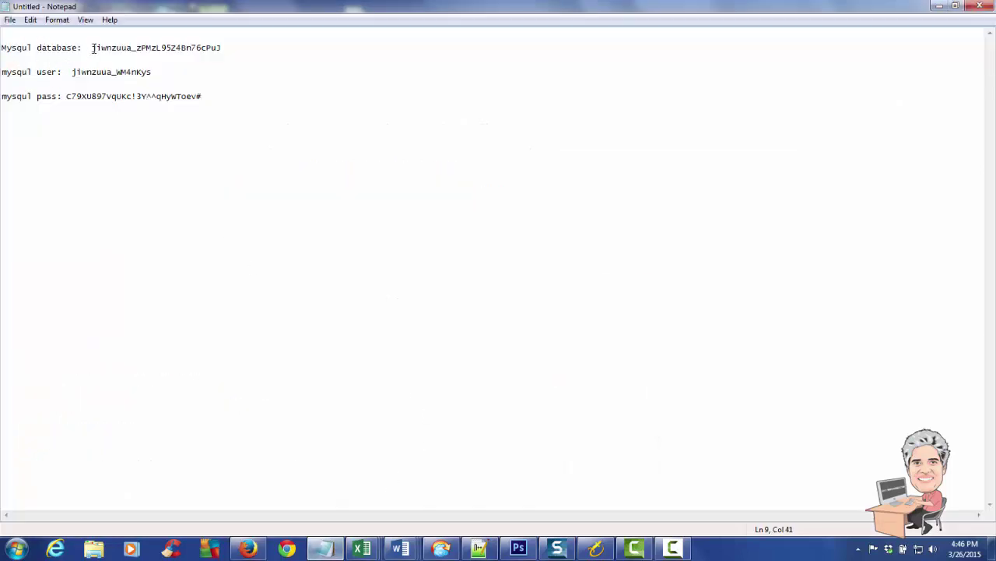
drag(92, 48, 224, 47)
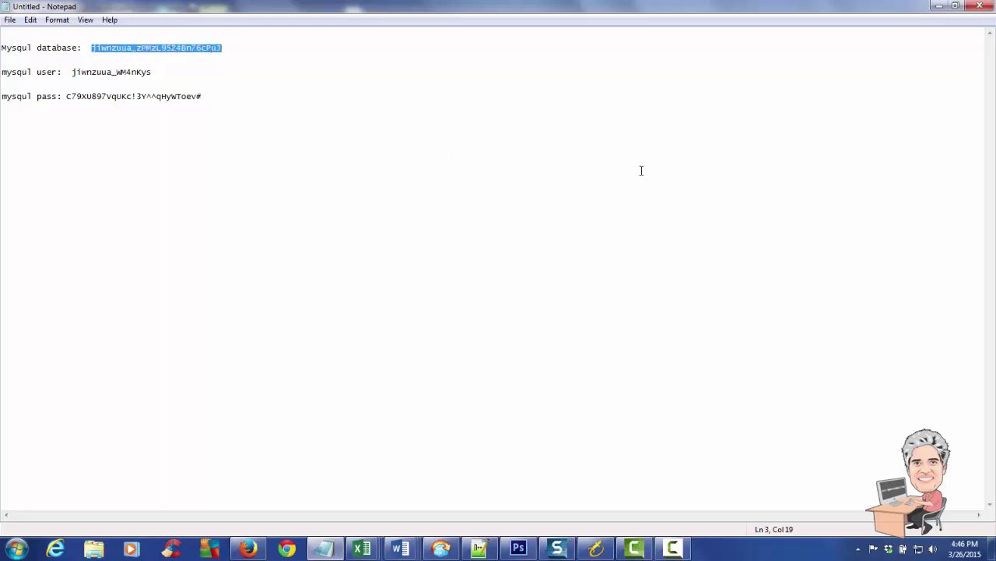
click(938, 5)
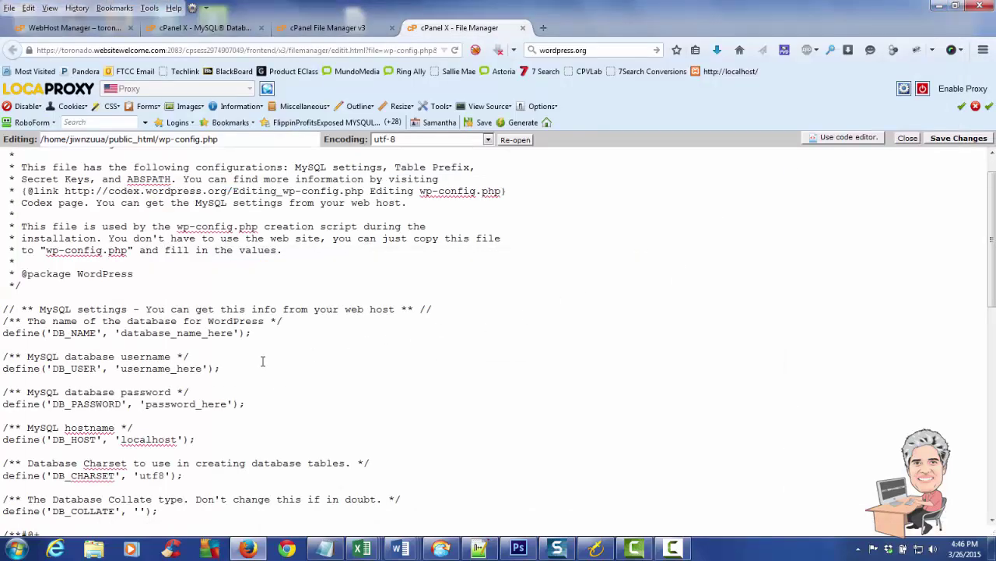
scroll(102, 314, down, 1)
click(63, 298)
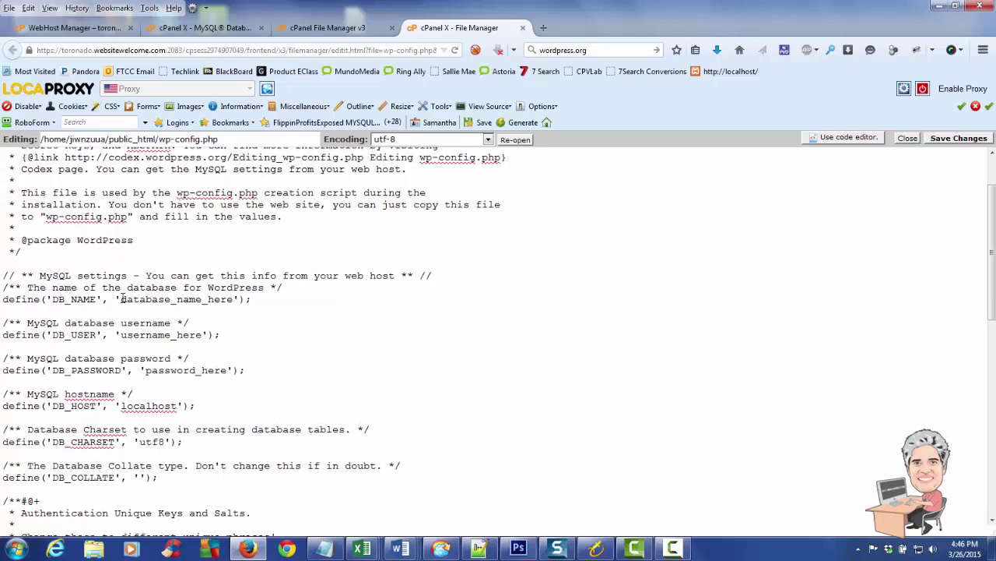
drag(120, 299, 233, 303)
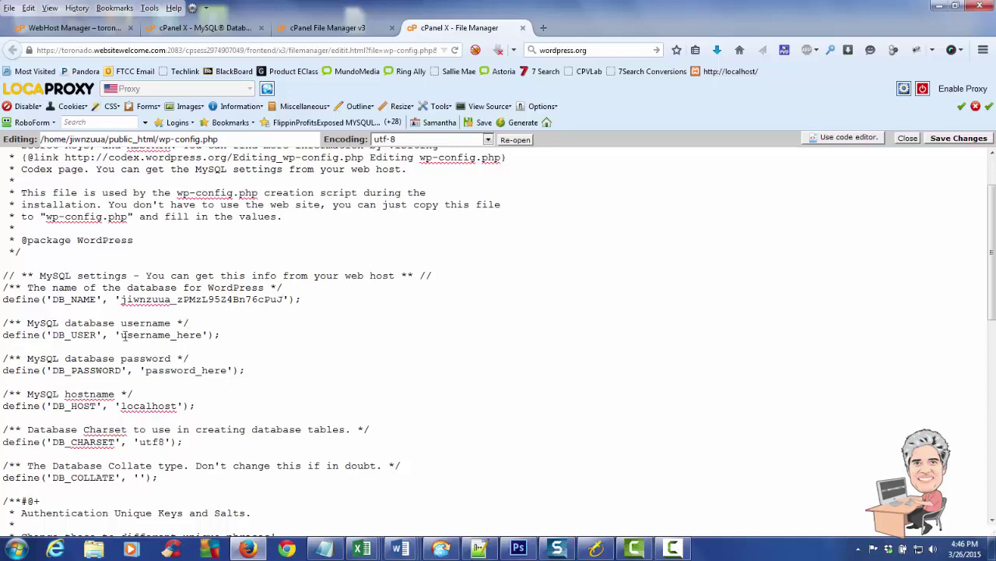
Step: Replace username_here in DB_USER with the MySQL user name copied from the notes
click(324, 548)
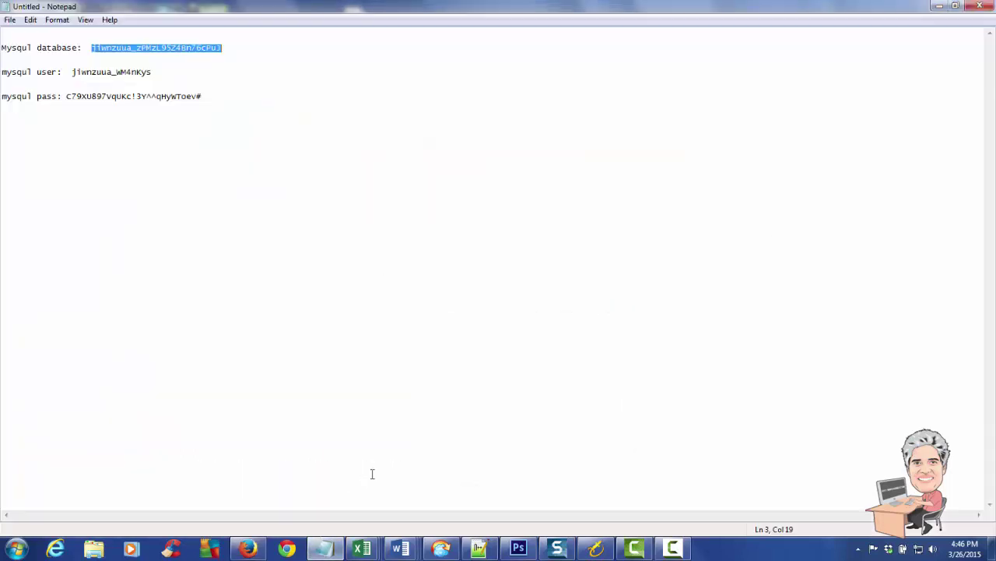
click(108, 143)
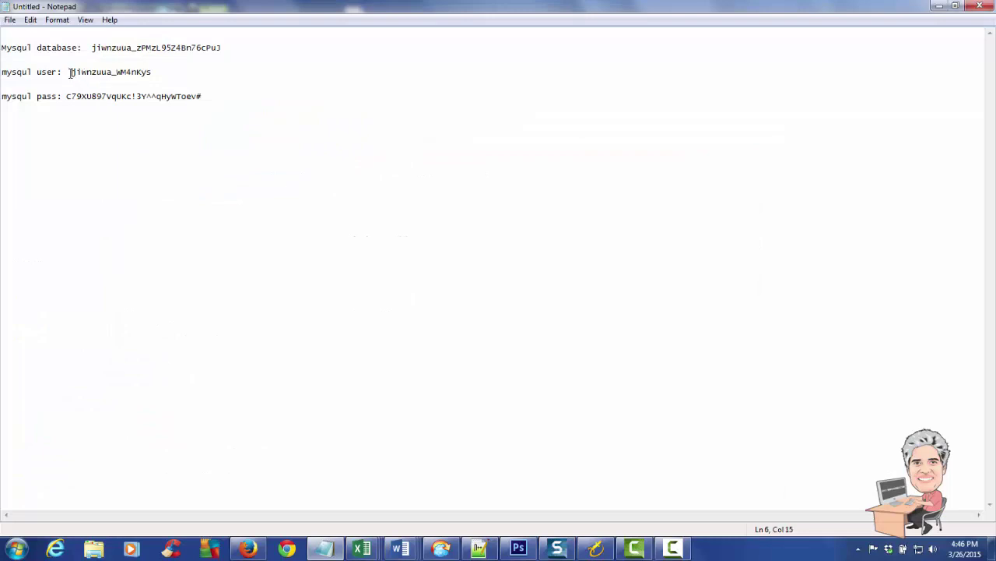
drag(72, 71, 150, 72)
key(ctrl+c)
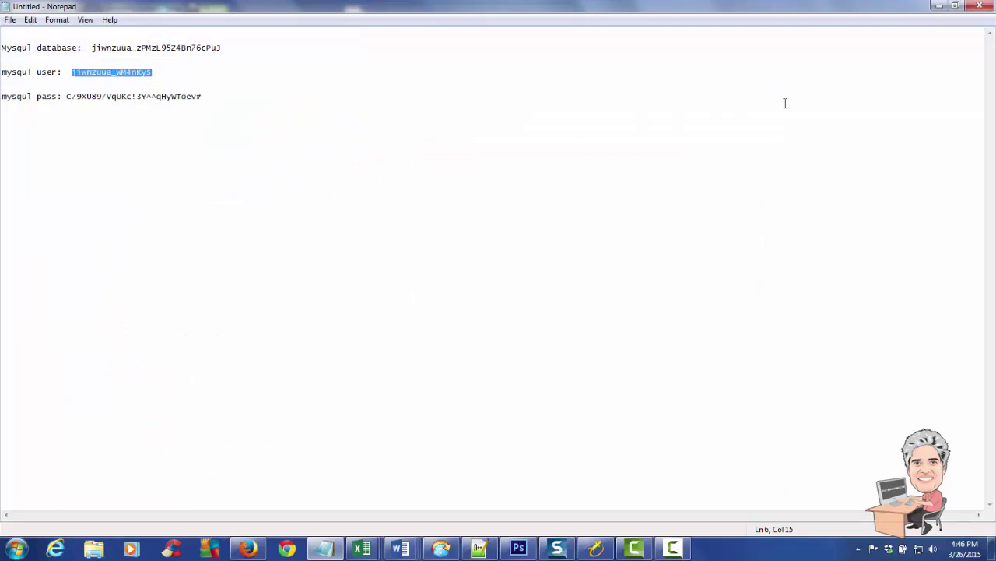
click(939, 6)
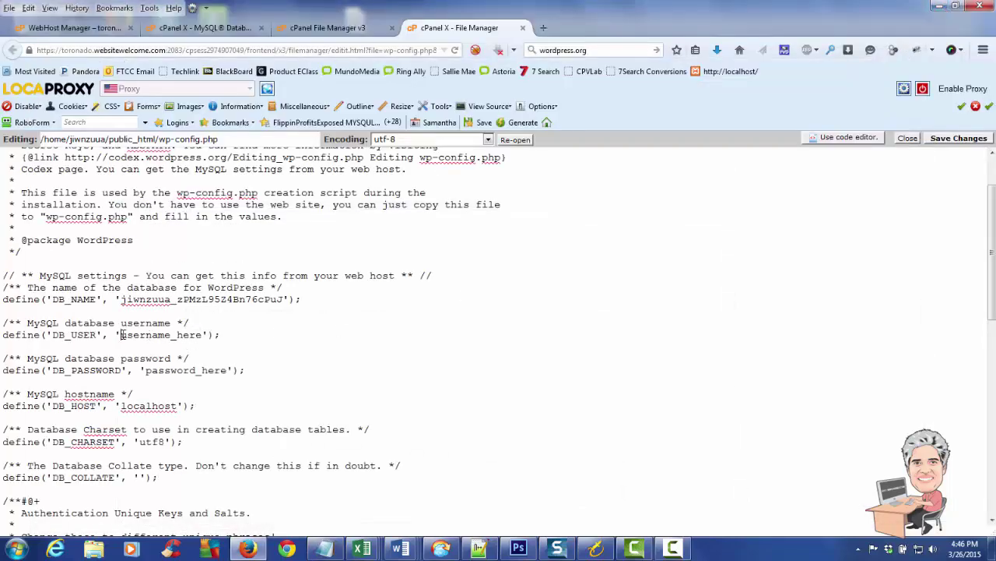
drag(121, 335, 203, 335)
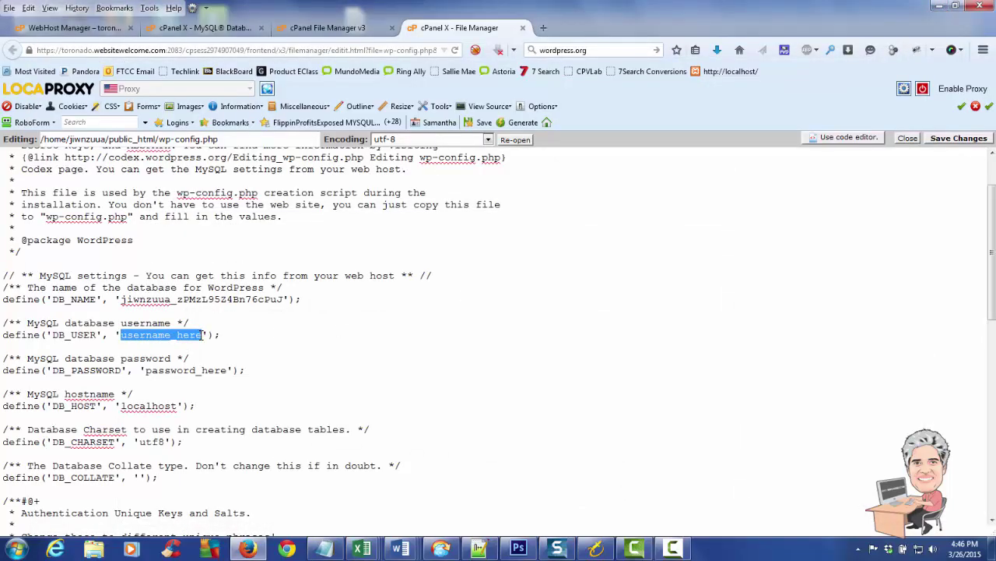
key(ctrl+v)
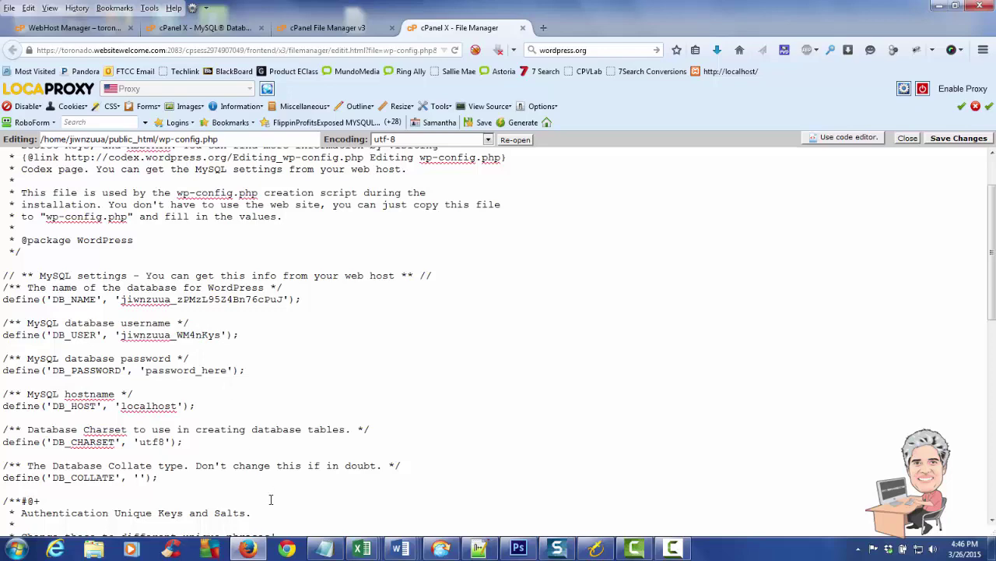
Step: Replace password_here in DB_PASSWORD with the noted MySQL password
click(324, 548)
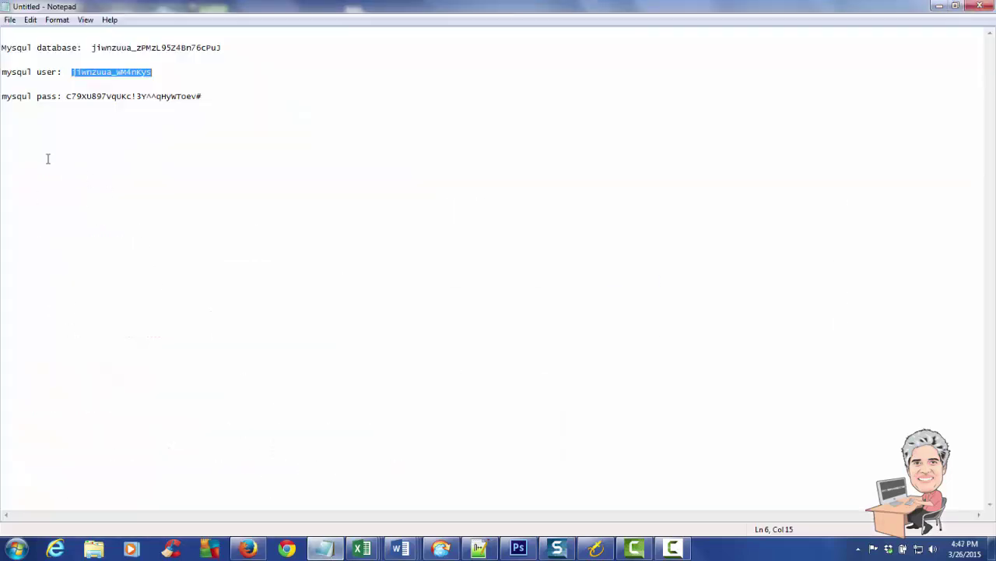
drag(67, 96, 202, 97)
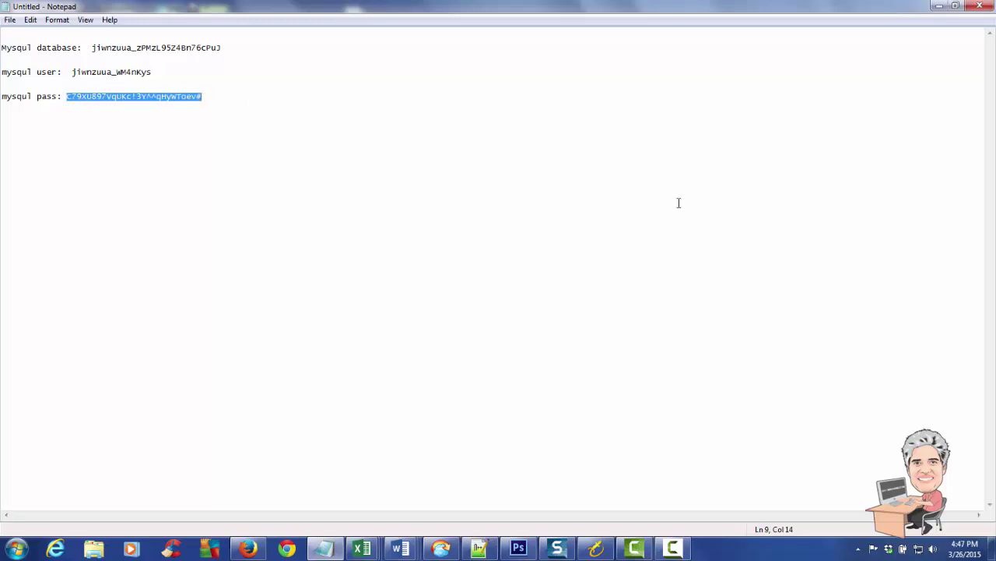
click(937, 5)
scroll(188, 411, down, 1)
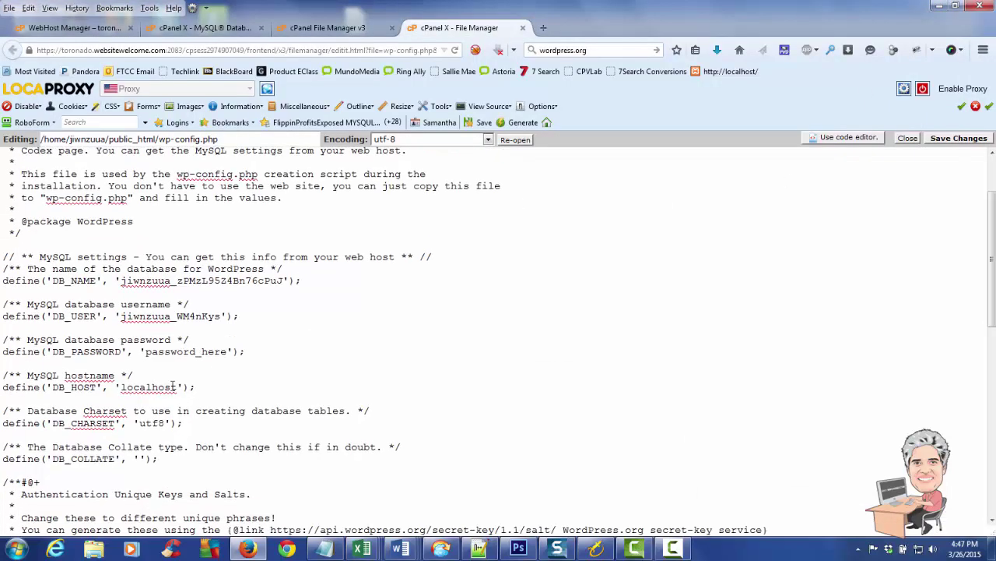
drag(148, 336, 229, 336)
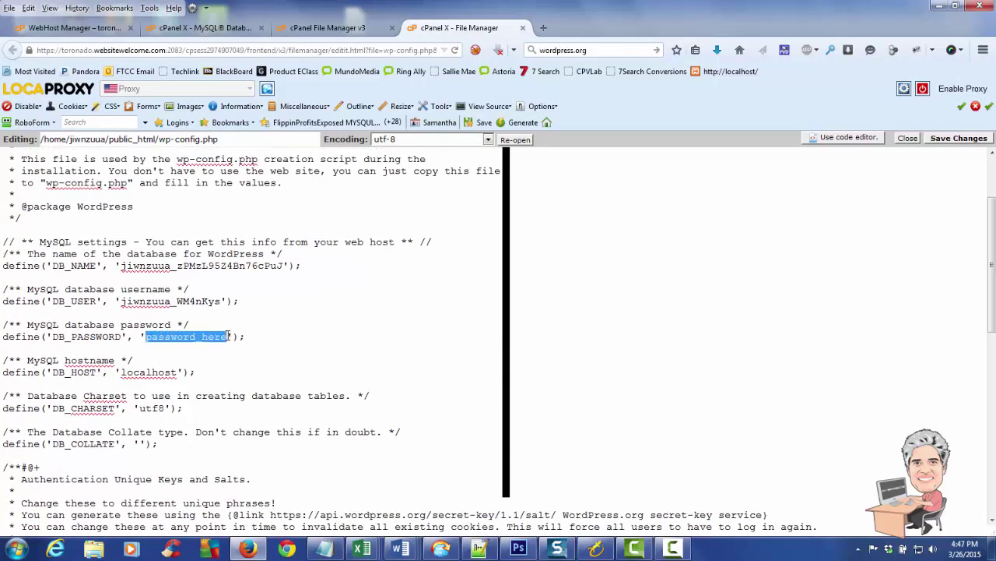
key(ctrl+v)
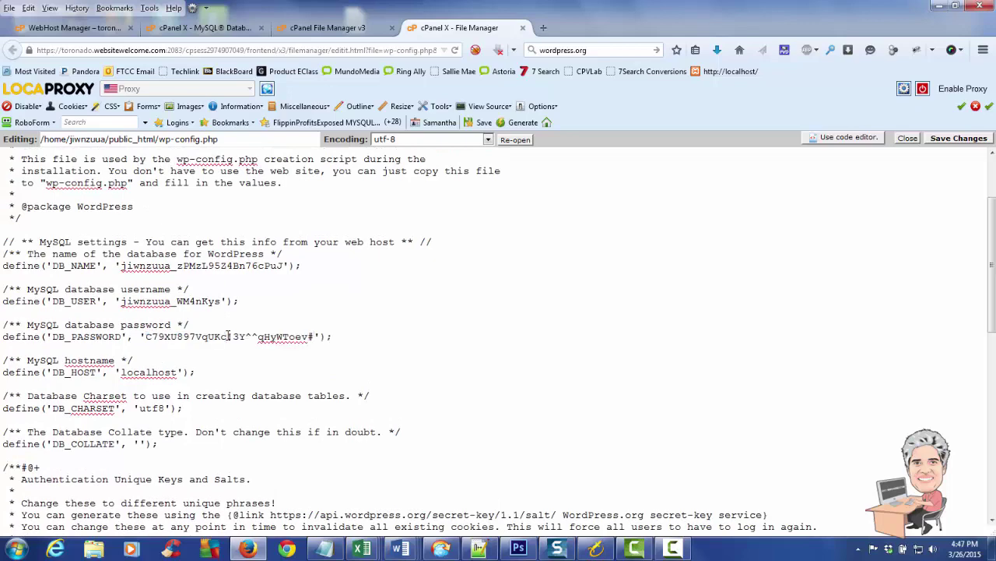
click(133, 408)
scroll(109, 373, down, 1)
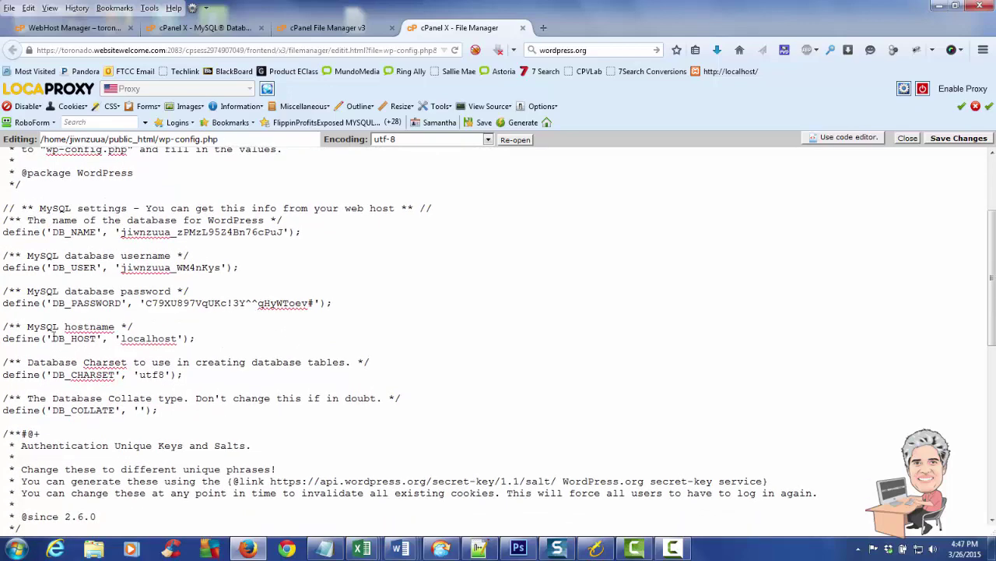
drag(38, 330, 147, 406)
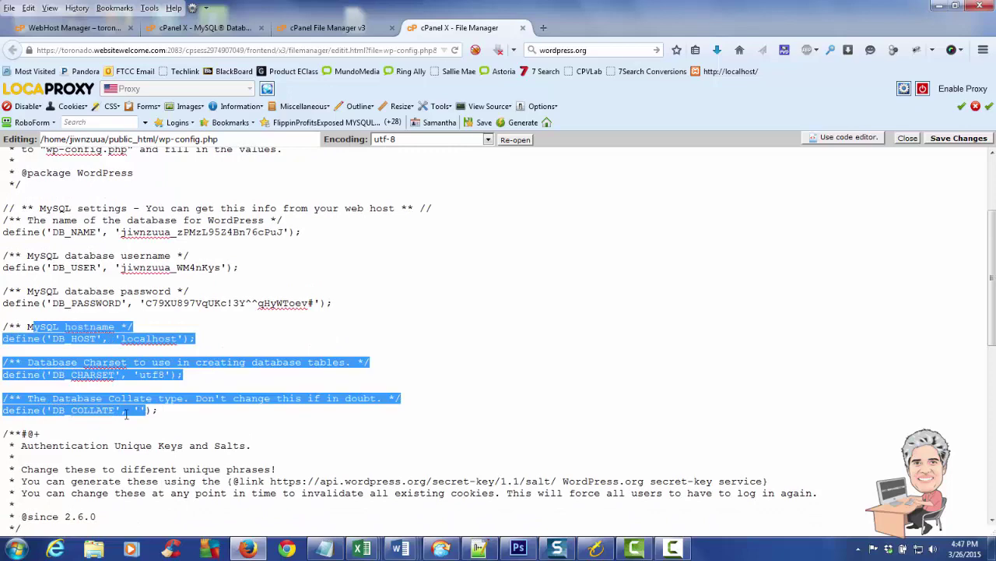
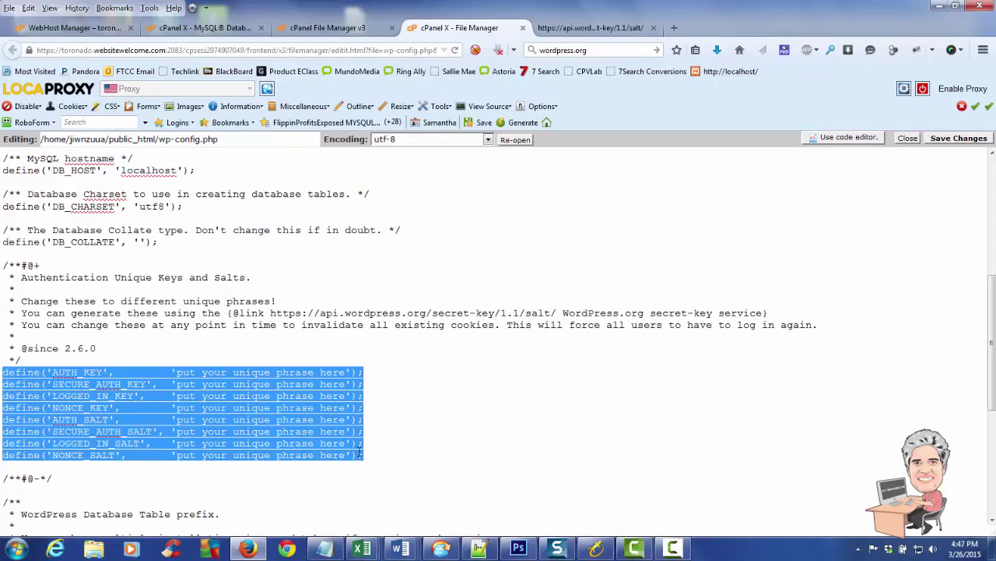
Step: Paste the generated keys and salts over the placeholder lines in wp-config.php
key(ctrl+v)
scroll(557, 348, down, 1)
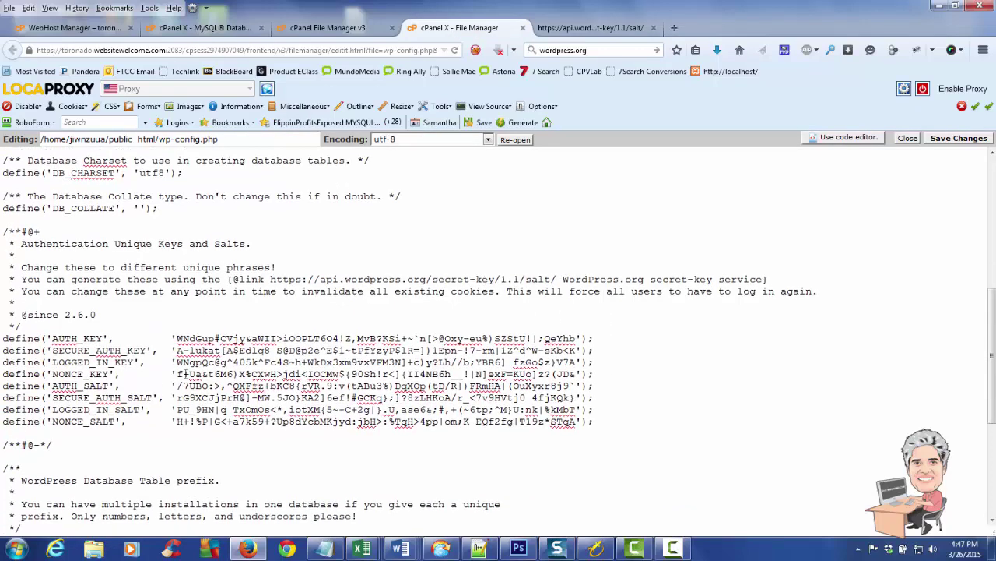
scroll(142, 347, down, 3)
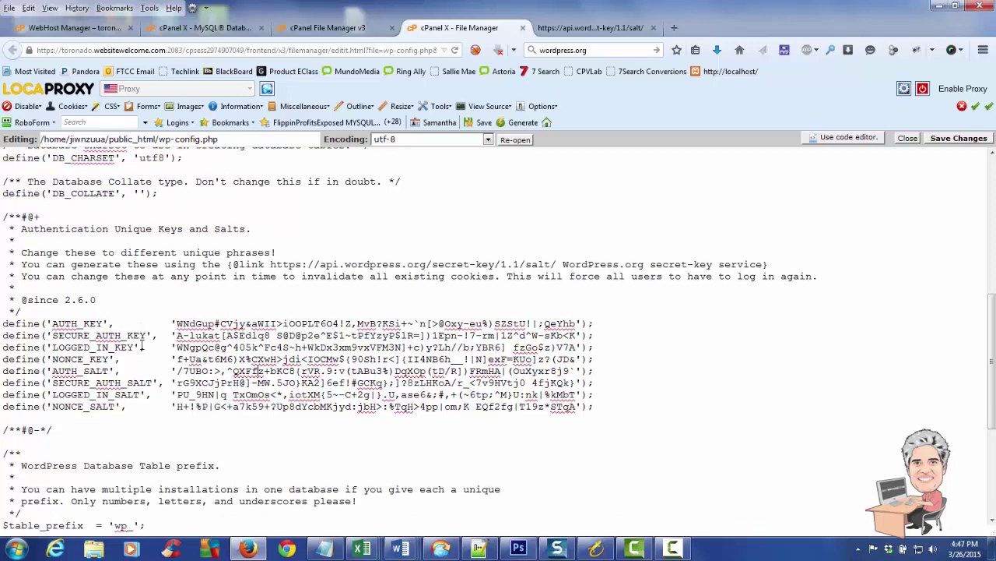
scroll(263, 351, down, 3)
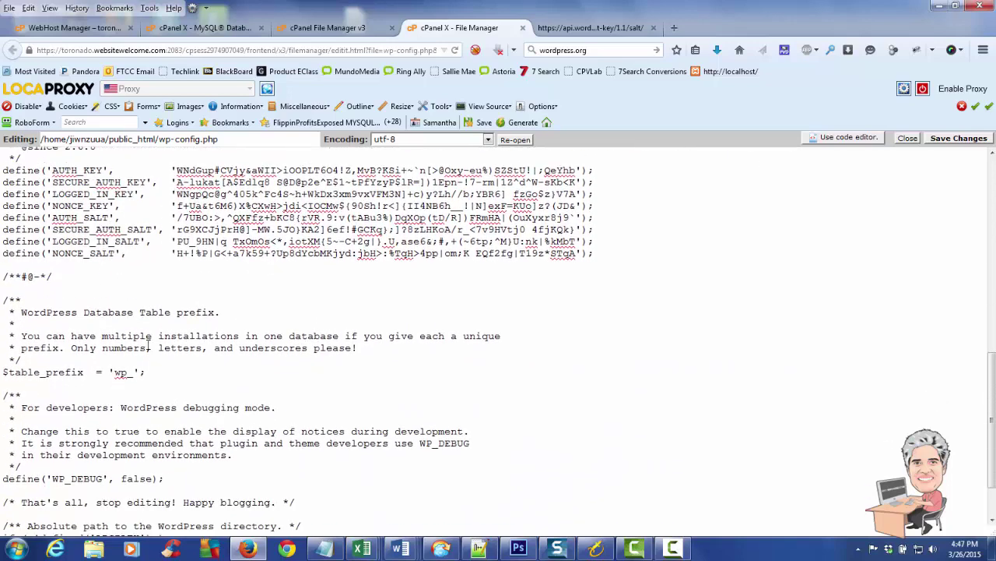
Step: Change $table_prefix from 'wp_' to 'demo_' and copy the 'demo_' value
drag(3, 372, 144, 373)
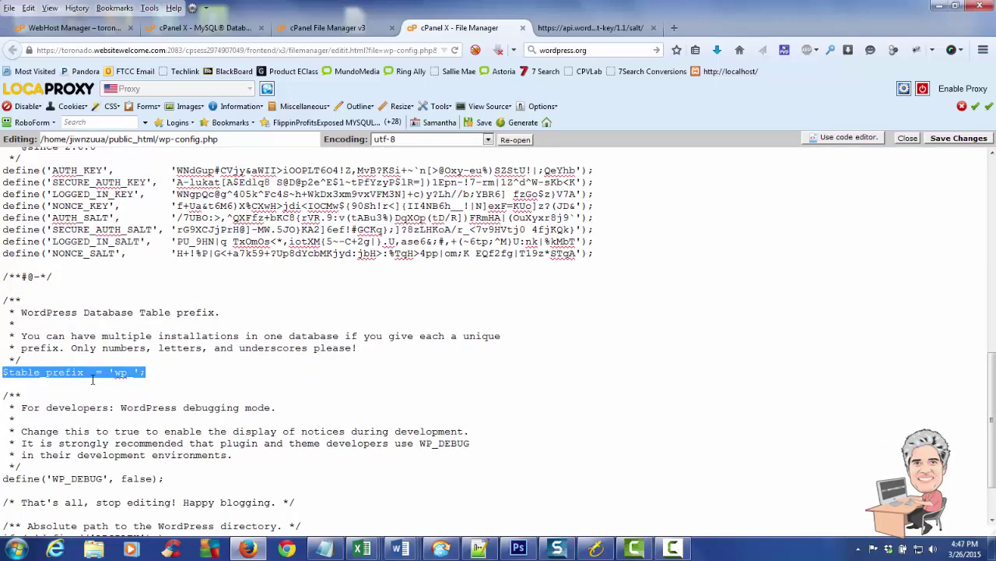
click(123, 374)
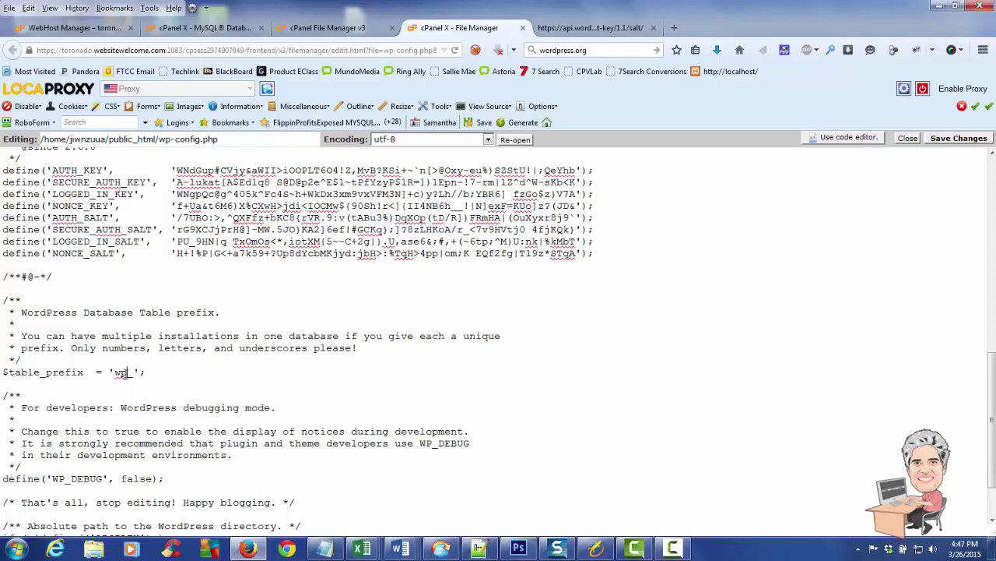
key(BackSpace)
key(BackSpace)
text(demo)
drag(140, 372, 147, 372)
click(116, 372)
text(site)
drag(147, 372, 178, 375)
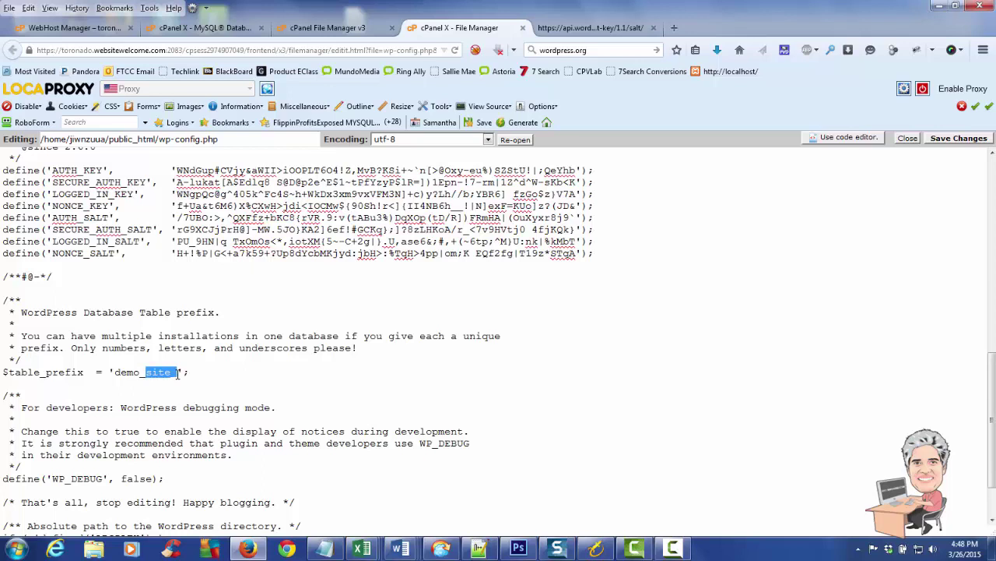
key(BackSpace)
drag(116, 373, 141, 377)
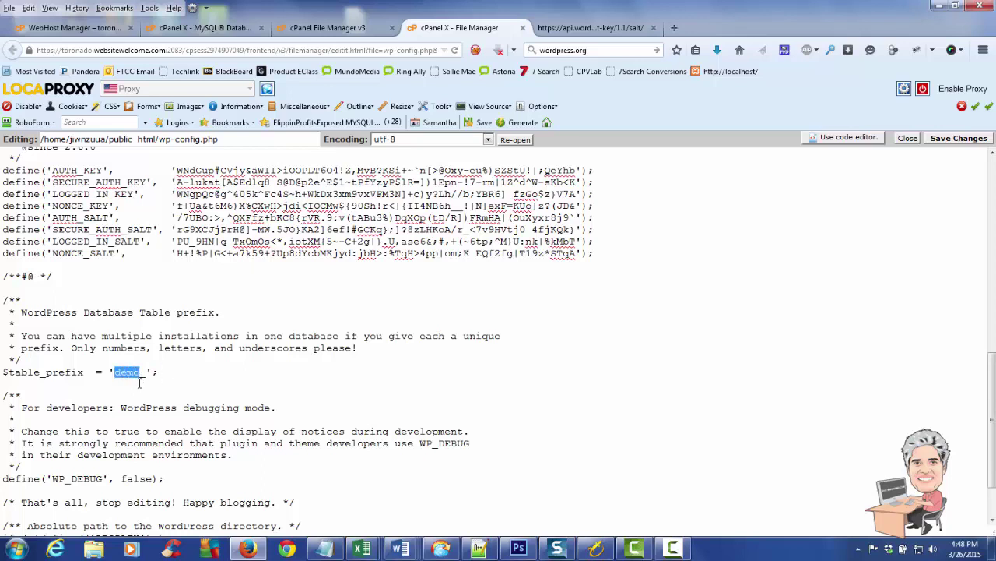
click(151, 393)
drag(117, 373, 146, 377)
Step: Add the line 'wp table prefix: demo_' below the MySQL password in Notepad
click(325, 549)
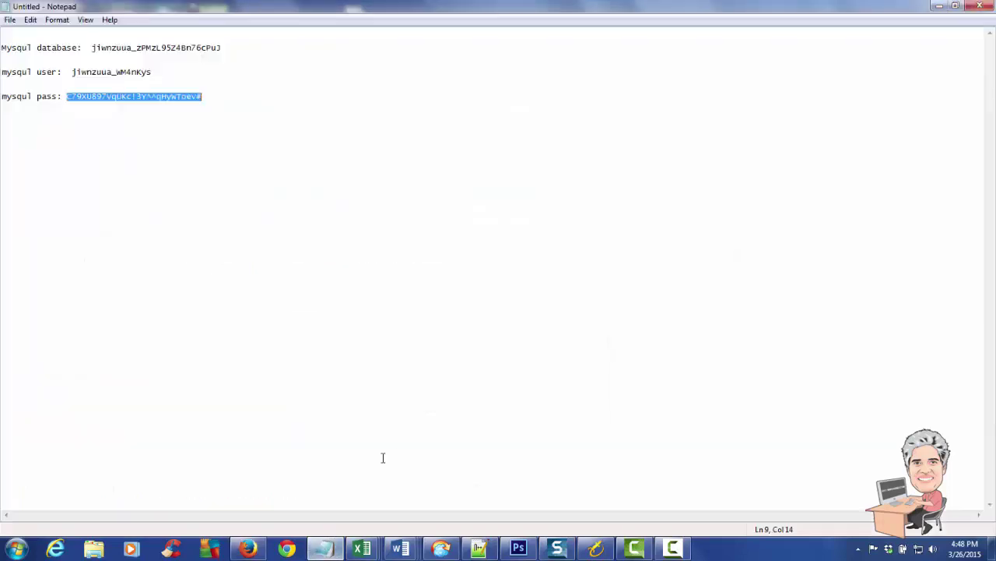
click(215, 105)
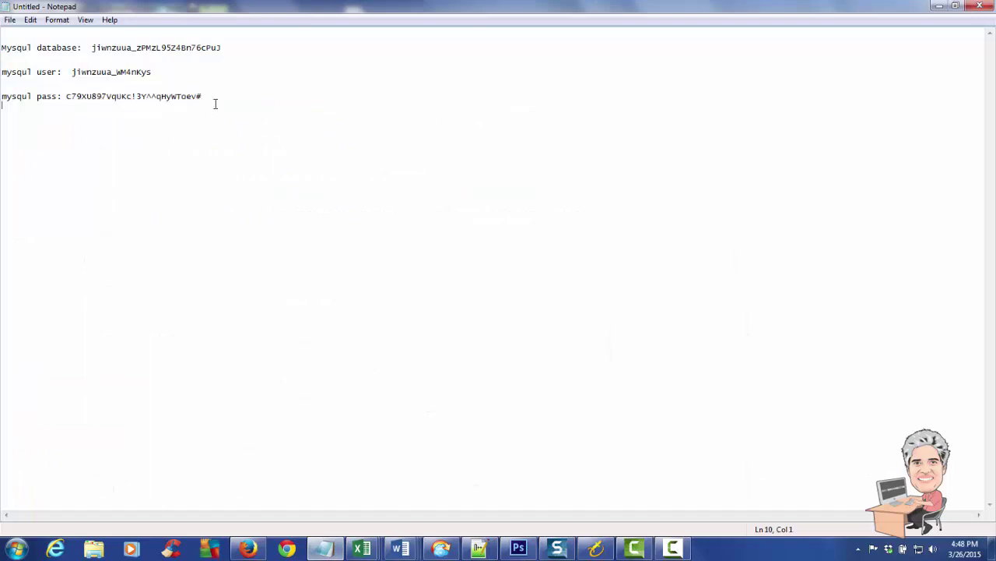
text(wp table prefix: demo_)
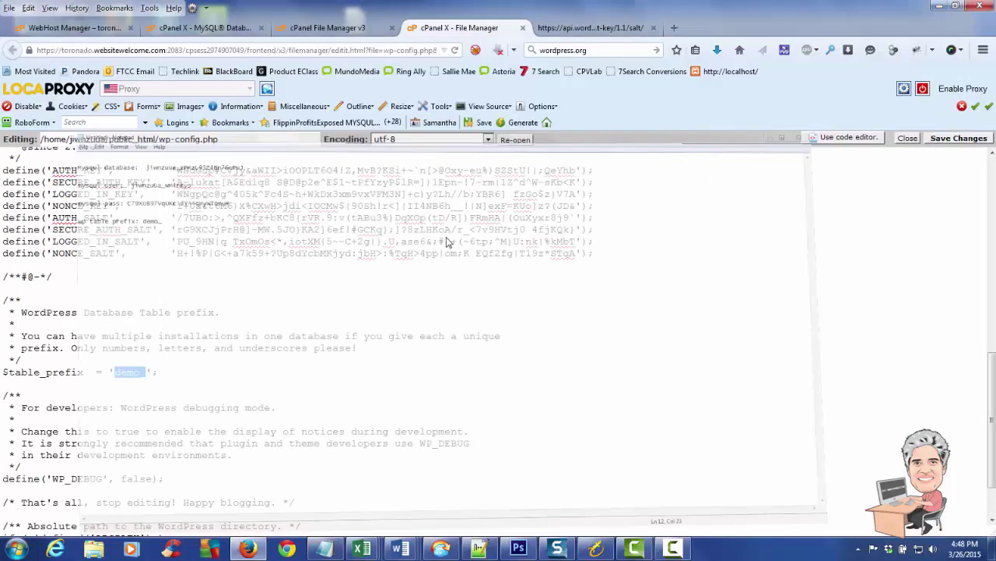
Step: Check the eight key and salt lines, then save wp-config.php in the editor
click(938, 6)
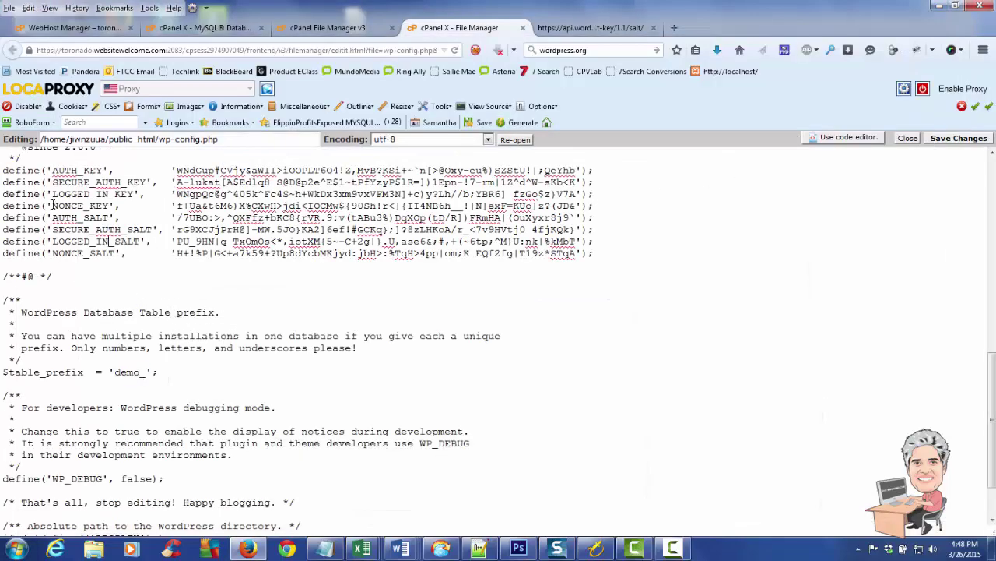
drag(4, 170, 592, 271)
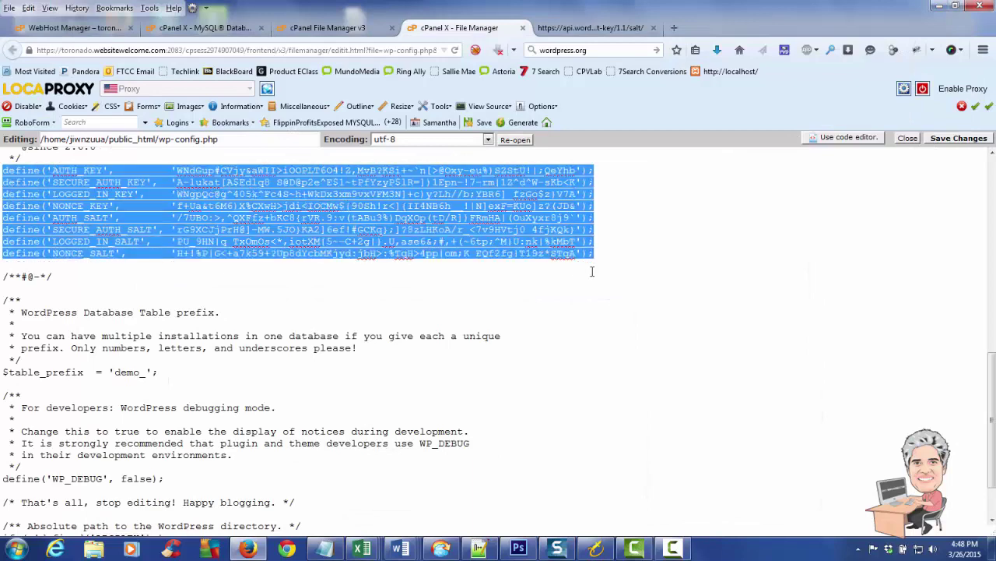
click(578, 255)
drag(6, 170, 598, 259)
click(954, 140)
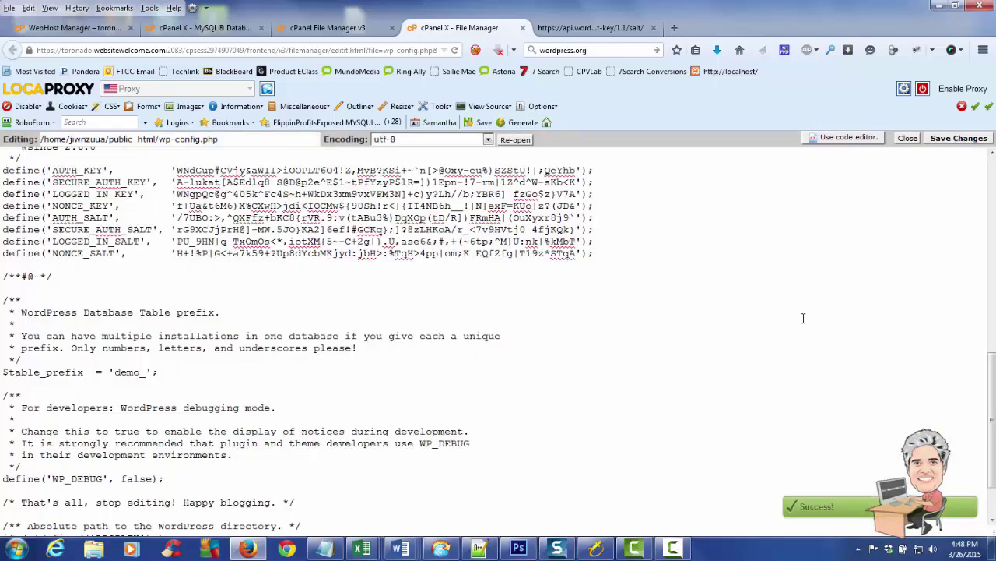
click(590, 27)
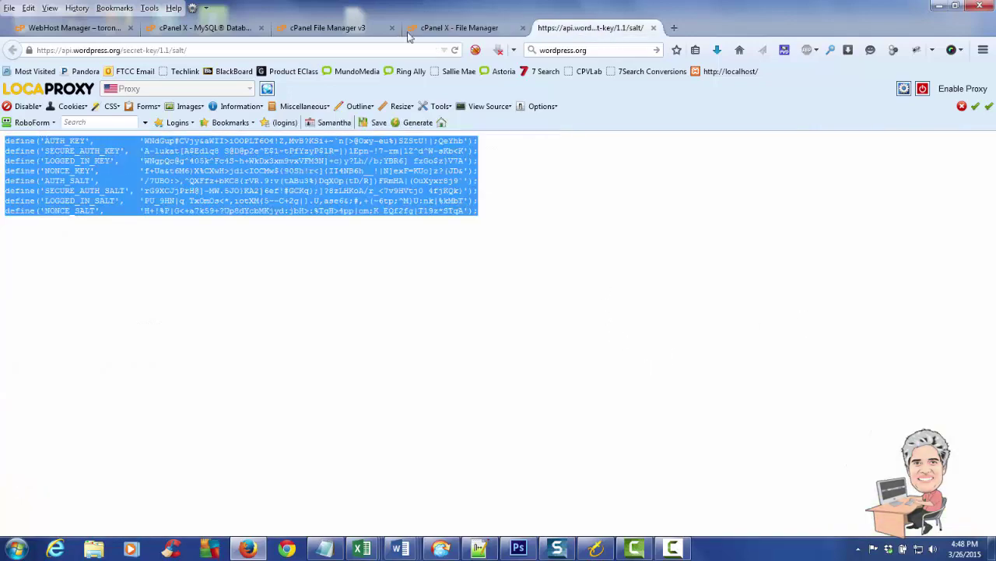
click(277, 50)
text(ht)
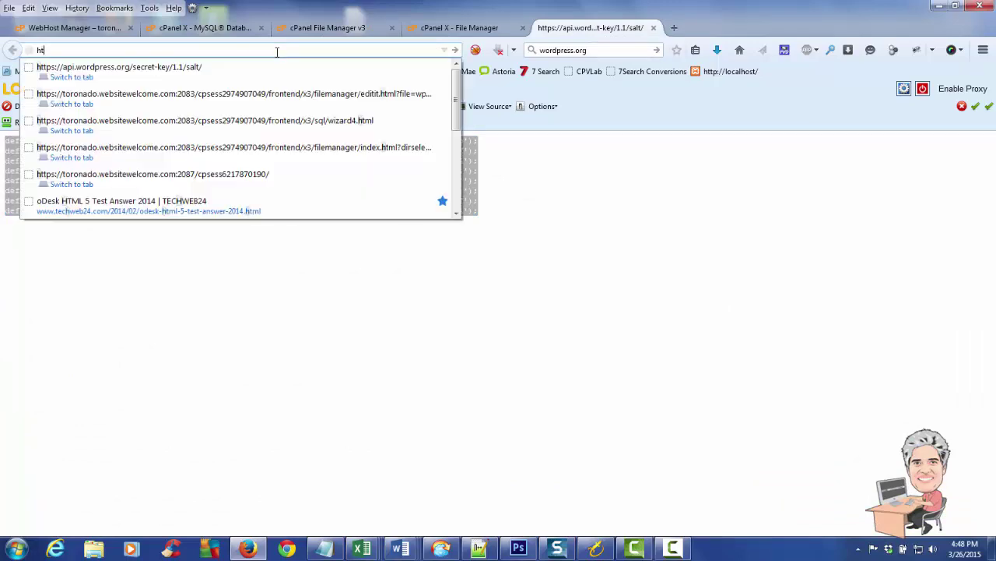
text(tp://wpinst)
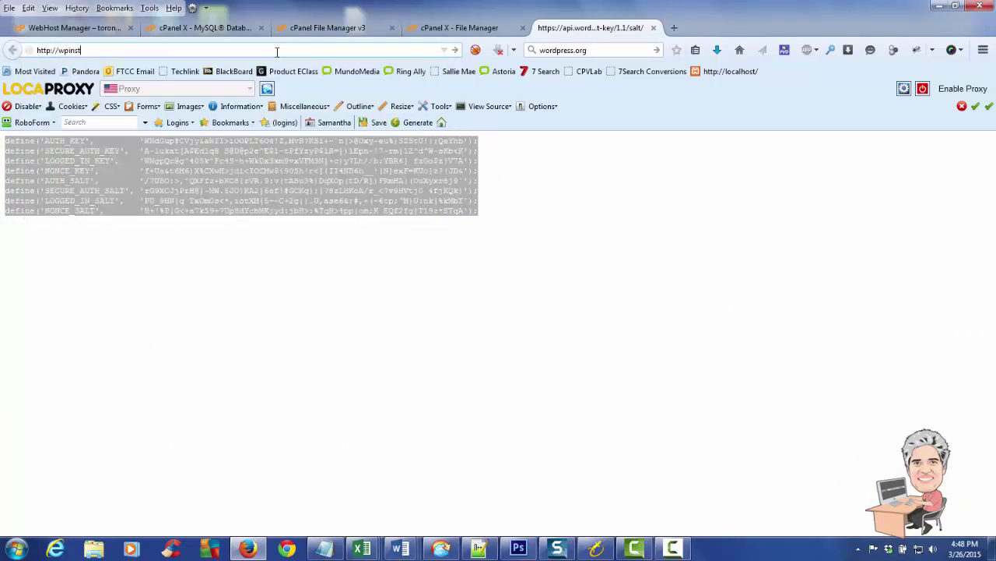
text(allforyour.com/wp-admin/install.php)
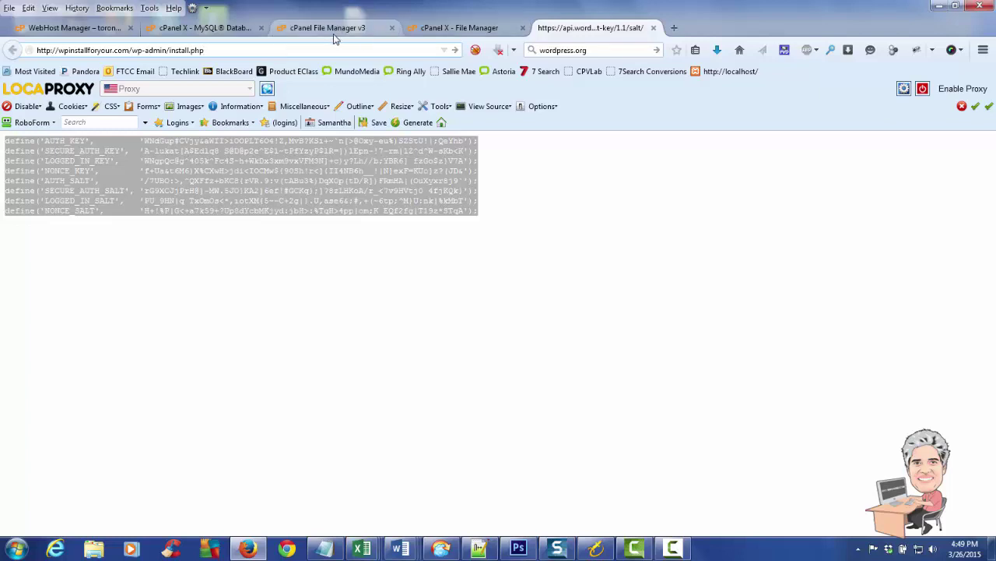
key(Return)
click(229, 29)
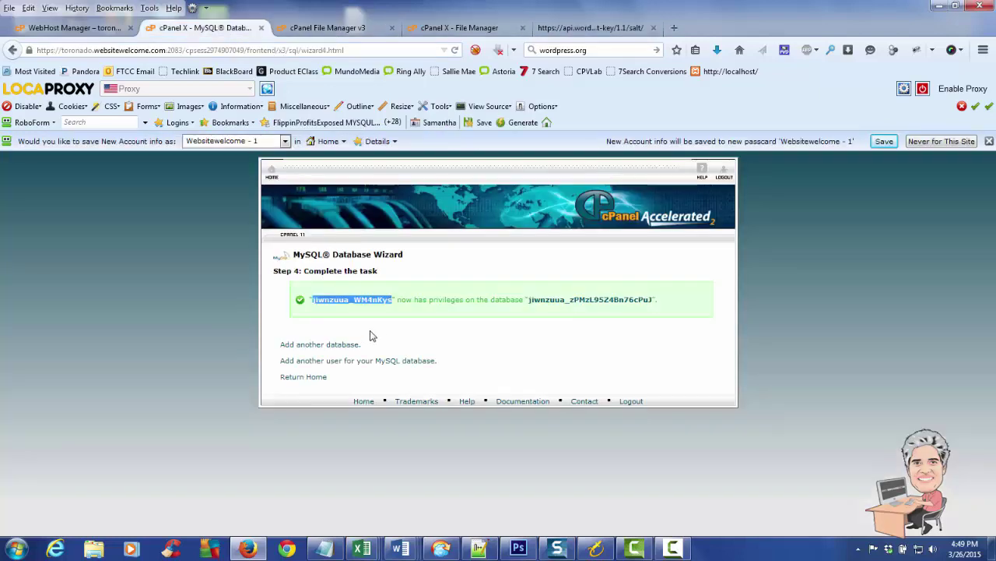
click(274, 178)
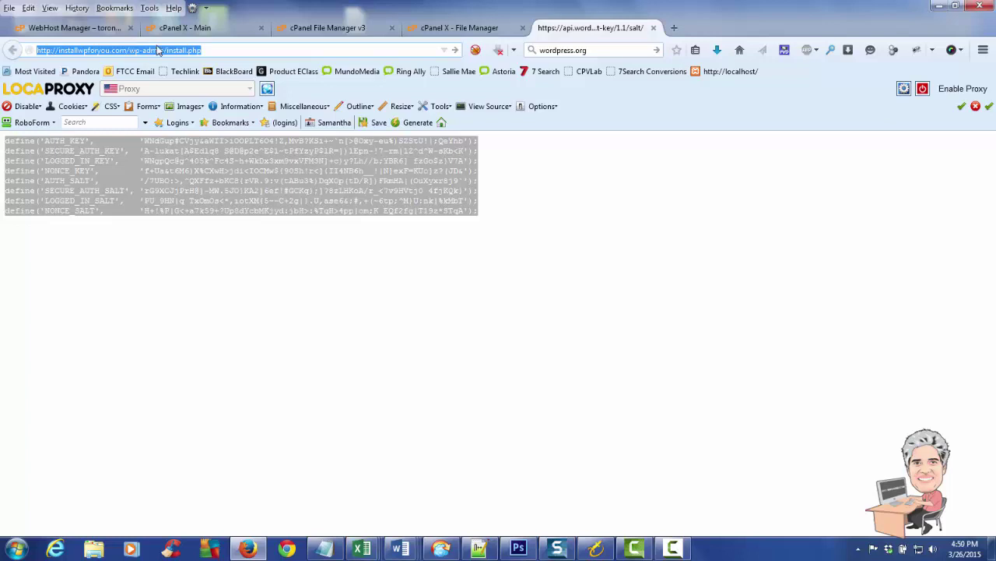
key(Return)
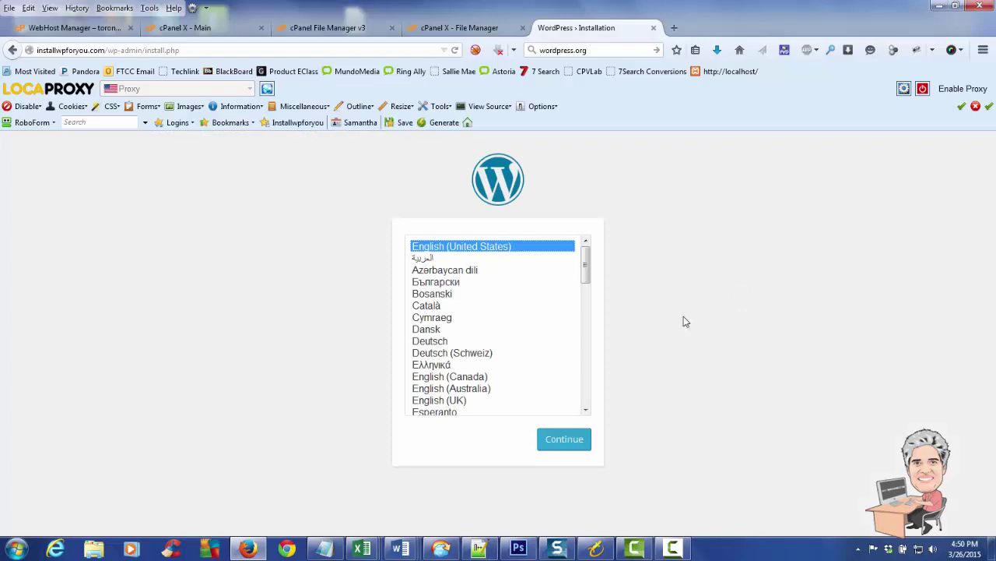
Step: Continue with English (United States) and enter 'Demo site' as the site title
mouse_move(586, 263)
mouse_down()
mouse_move(591, 318)
mouse_move(599, 254)
mouse_up()
click(573, 438)
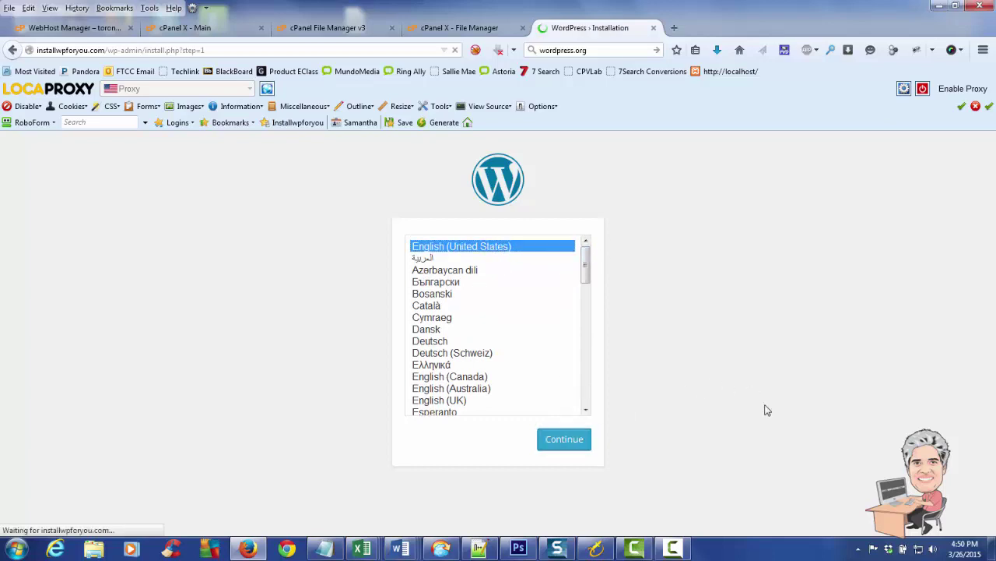
scroll(514, 335, down, 2)
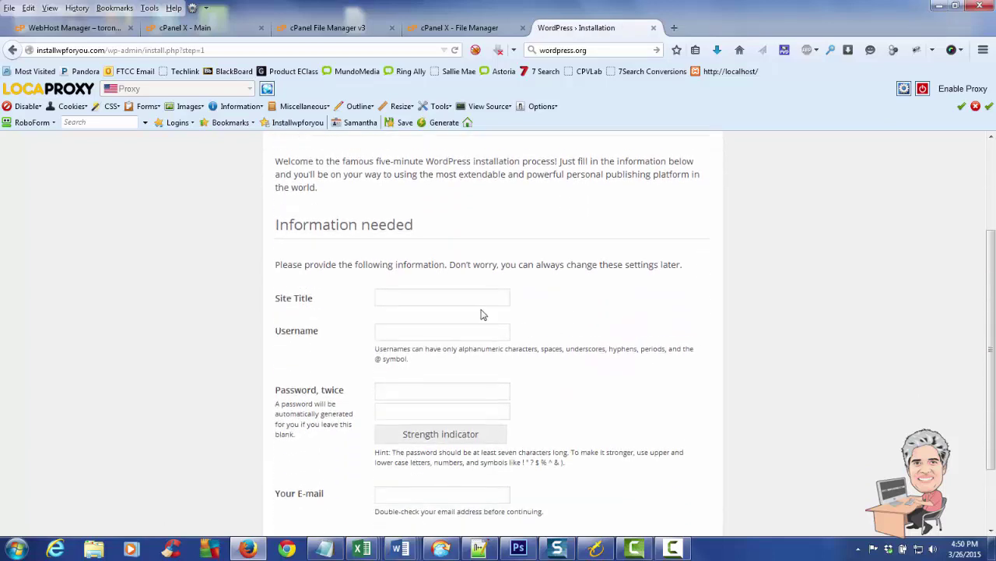
click(433, 293)
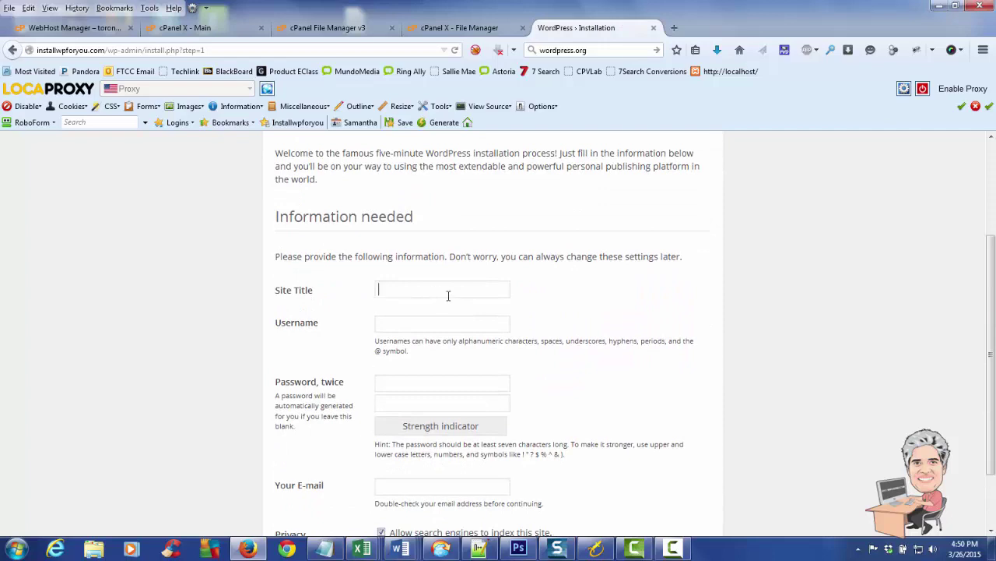
text(Demo te)
key(BackSpace)
text(site)
Step: Fill in the admin username, password and the admin's e-mail address
click(479, 320)
scroll(471, 286, down, 2)
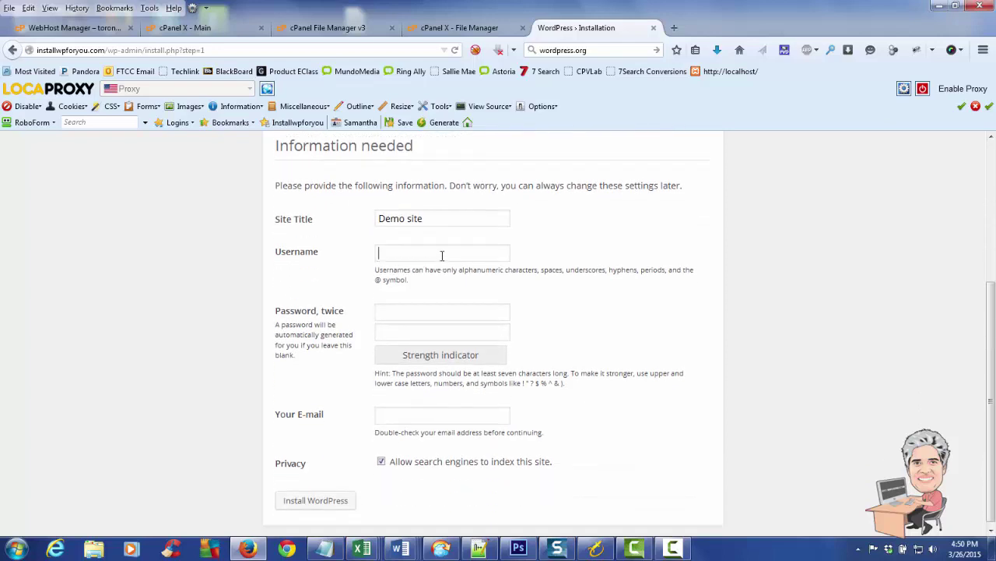
click(440, 122)
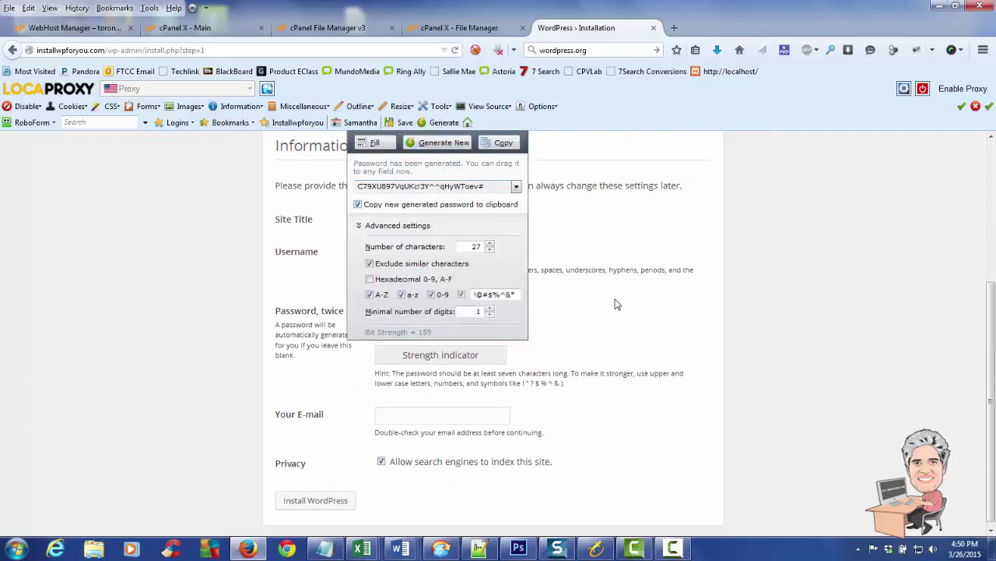
click(592, 305)
click(476, 258)
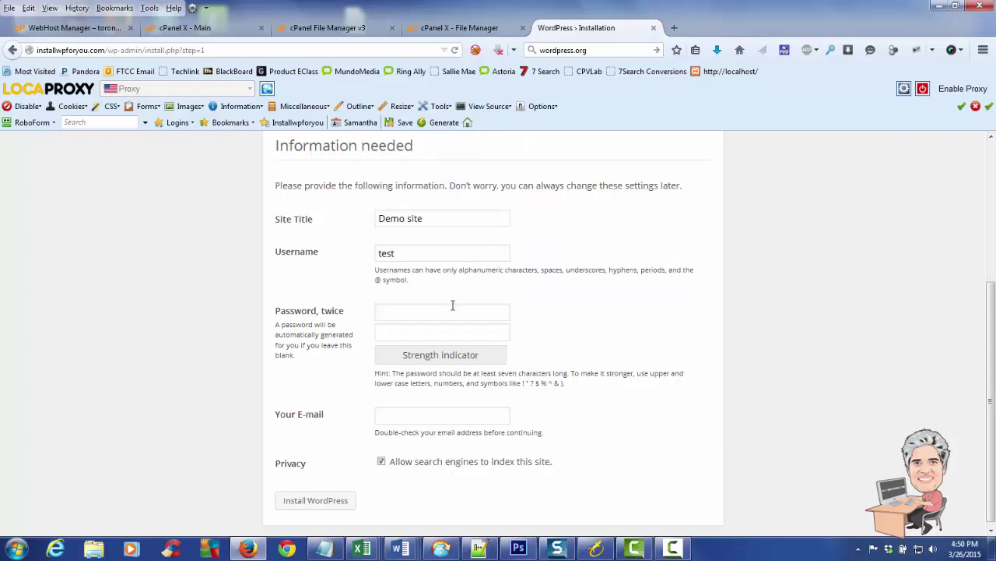
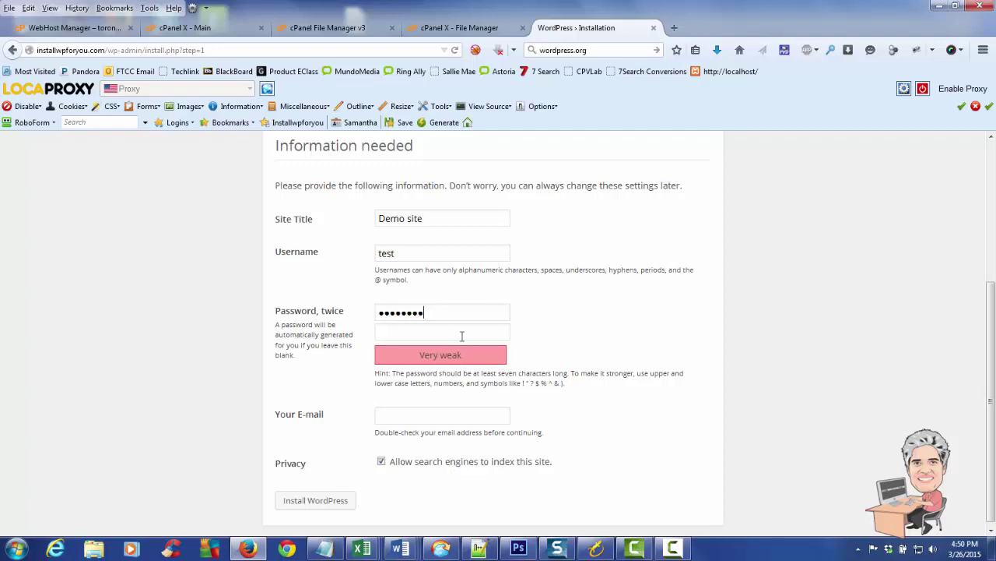
click(477, 422)
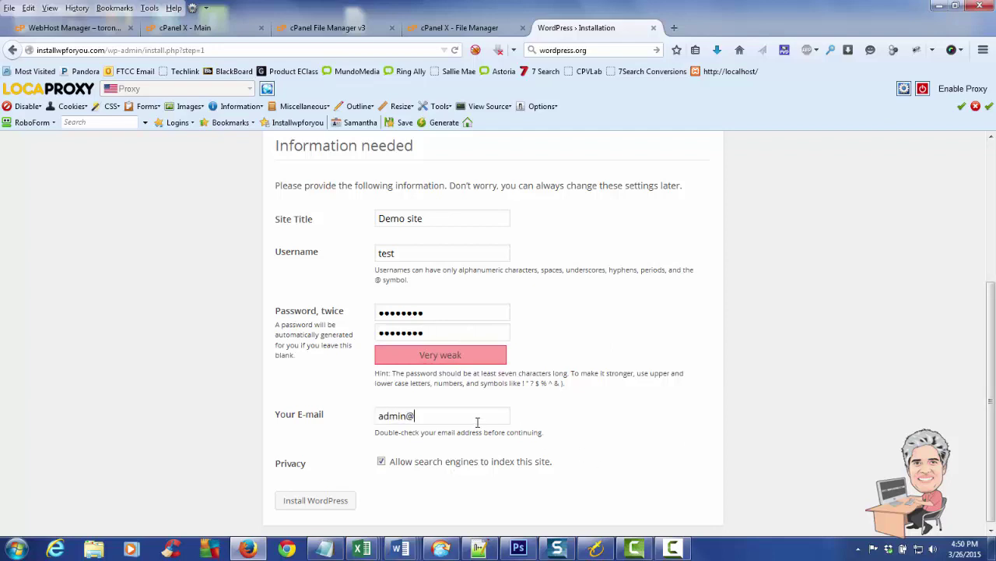
Step: Turn off search engine indexing, review the entries, and run the installation
click(381, 461)
drag(387, 312, 404, 259)
click(400, 259)
drag(378, 415, 461, 417)
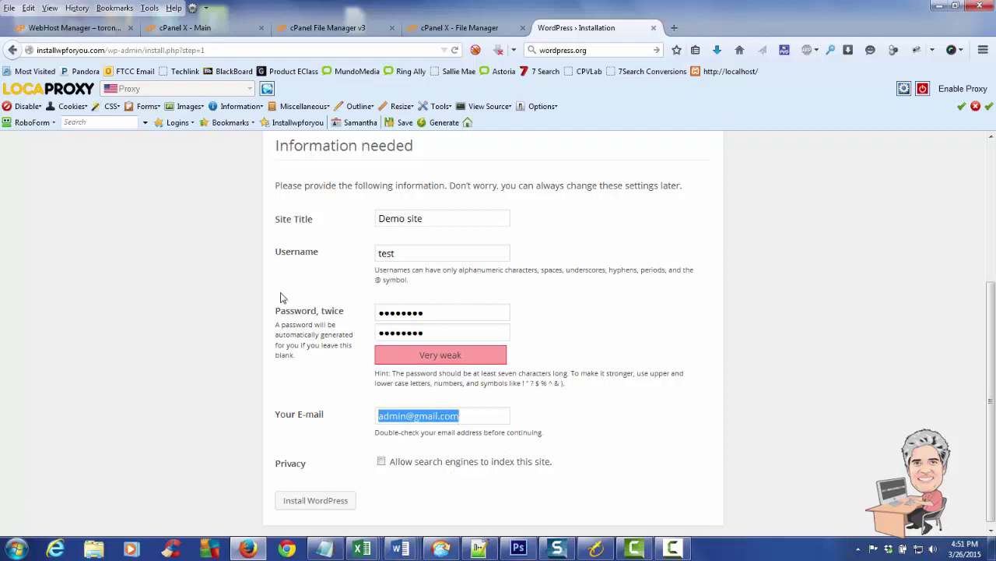
click(395, 313)
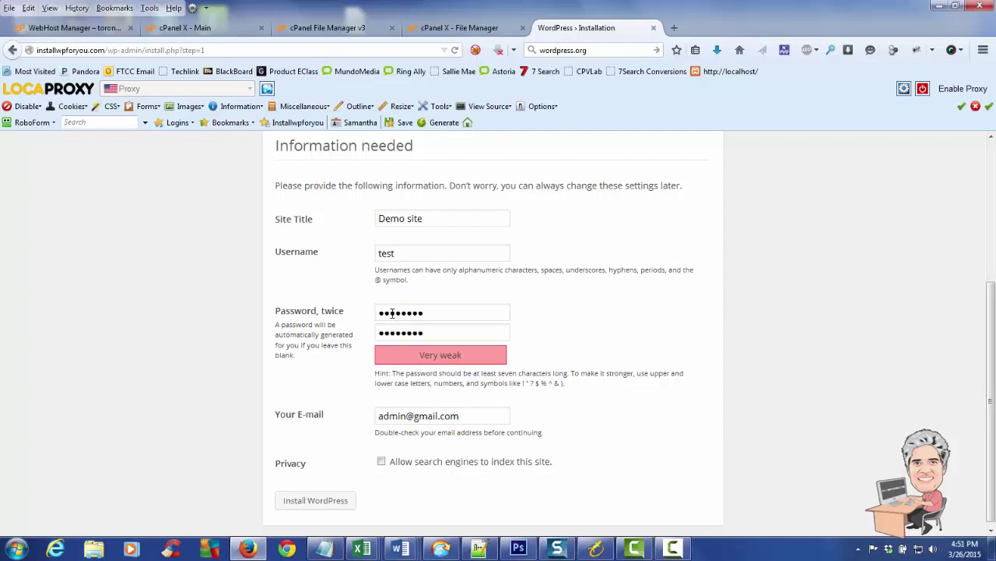
click(324, 505)
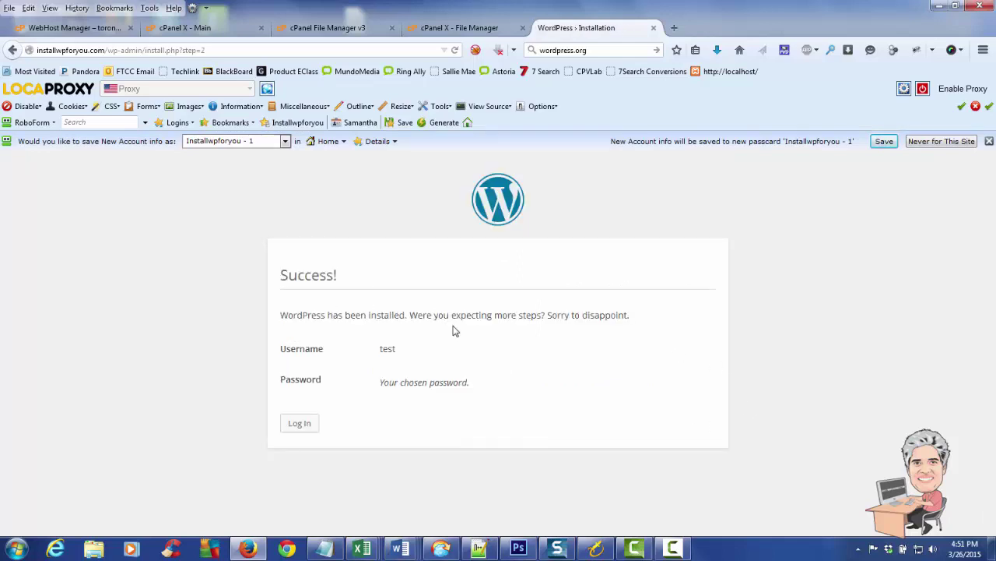
Step: Go to the Demo site login page and dismiss the RoboForm save-account bar
click(314, 422)
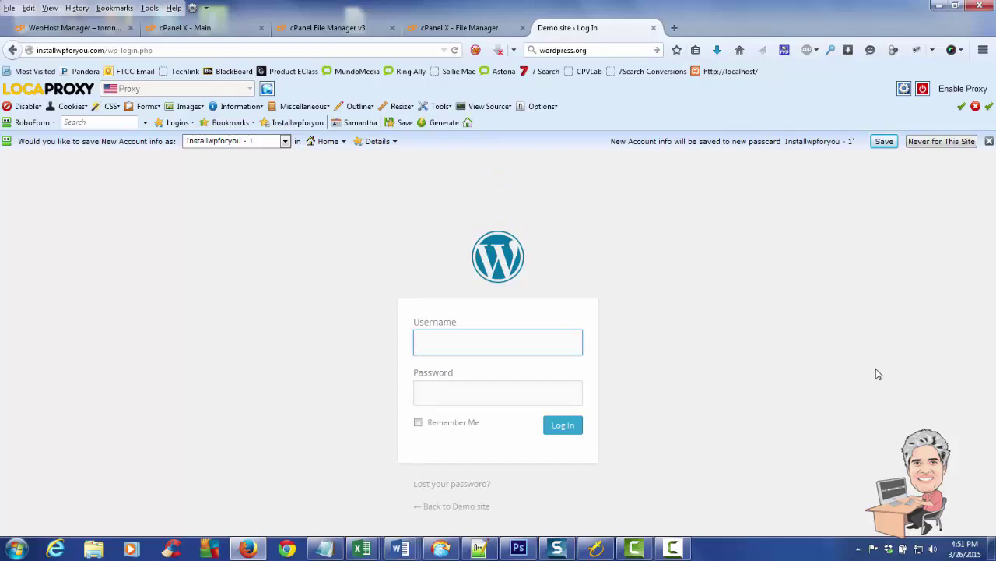
click(989, 141)
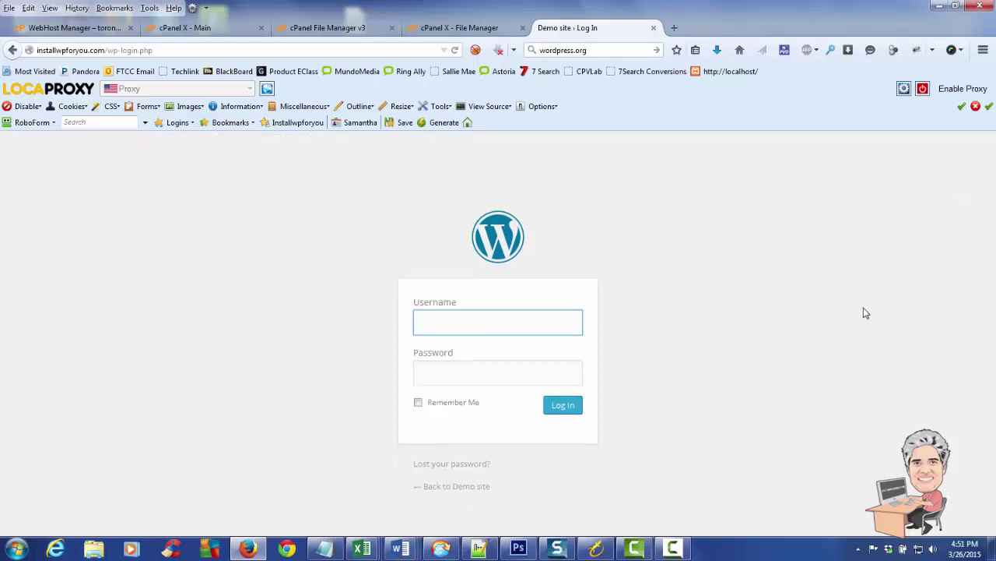